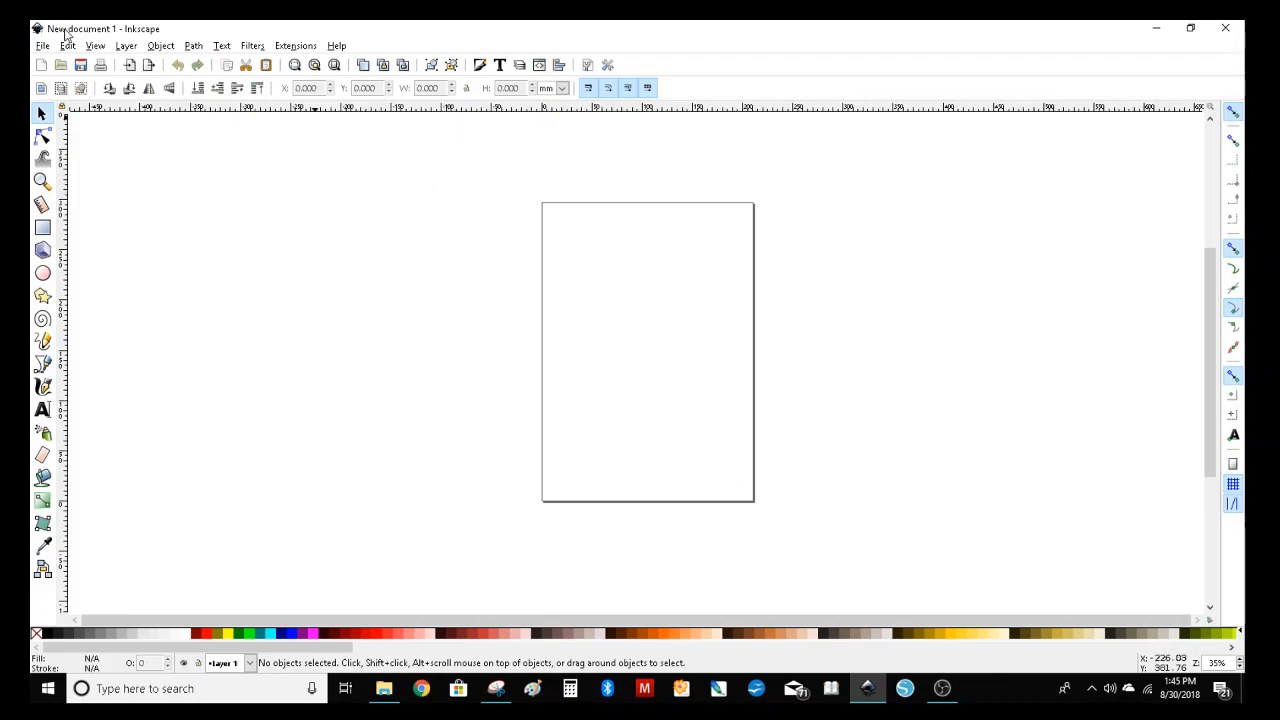
Switch the Inkscape interface to the Custom window layout
click(96, 46)
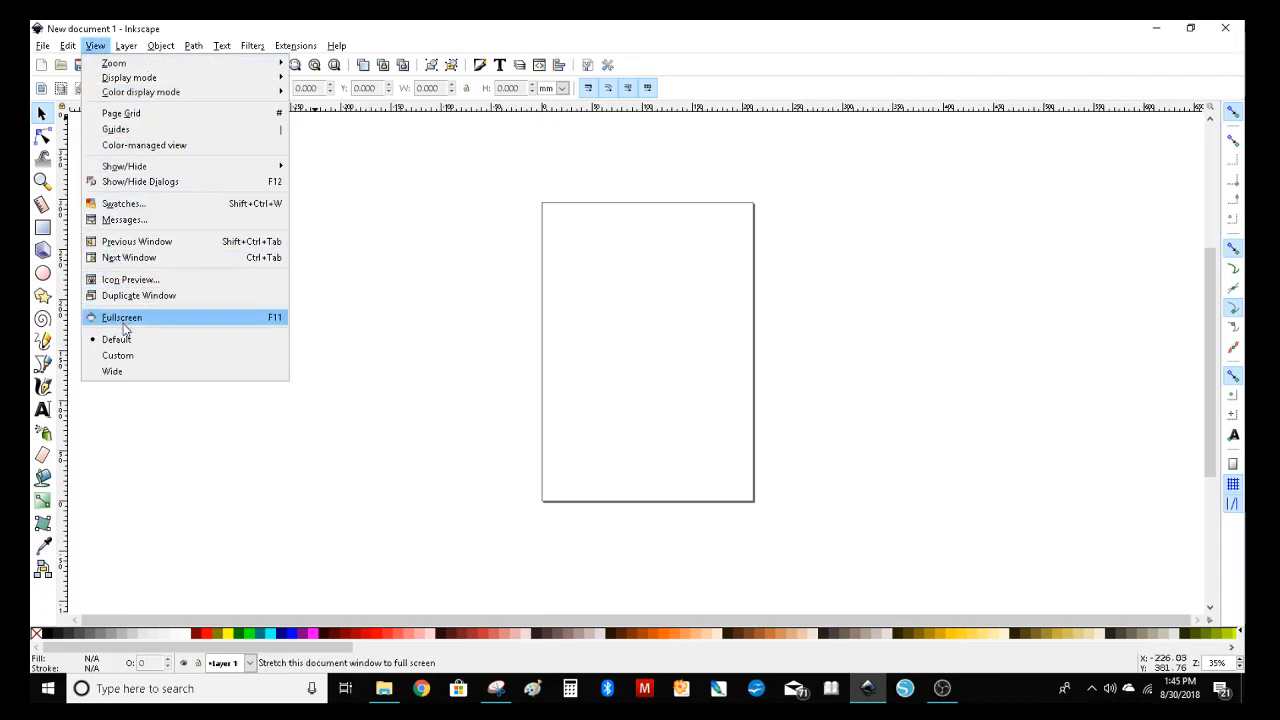
click(124, 356)
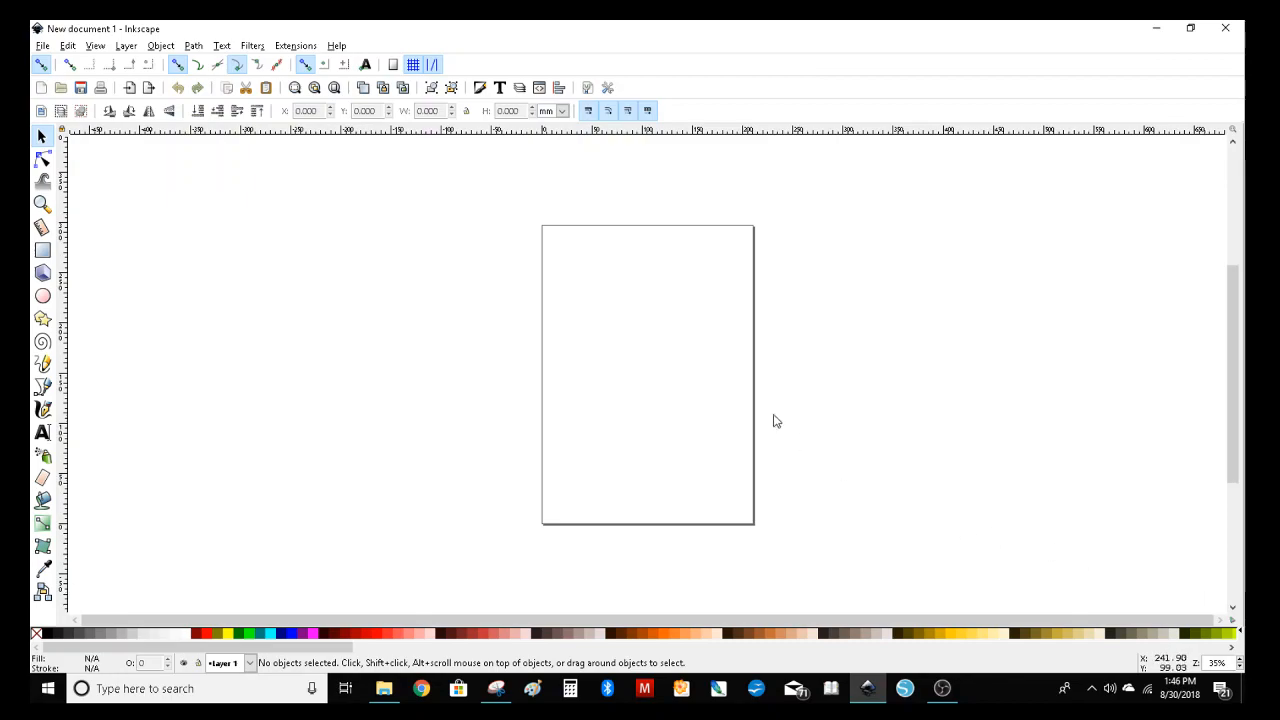
Open the Fill and Stroke settings and the Align and Distribute settings beside the canvas
click(160, 46)
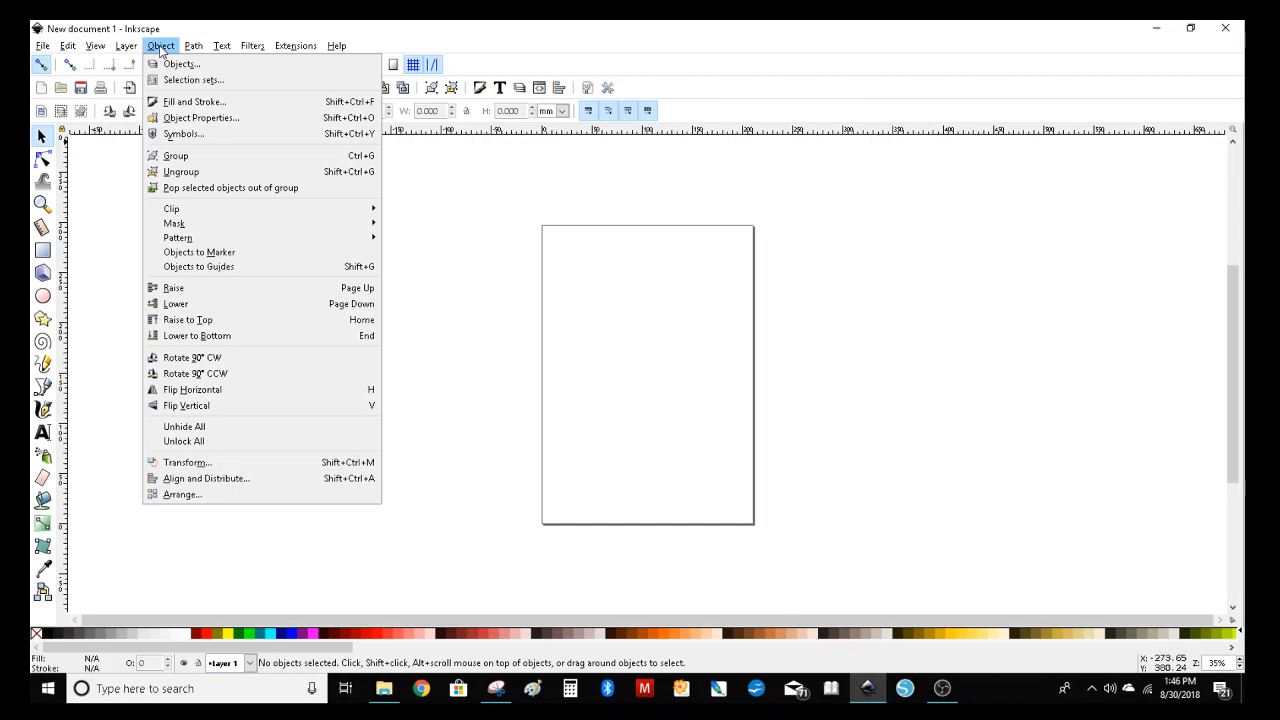
click(178, 102)
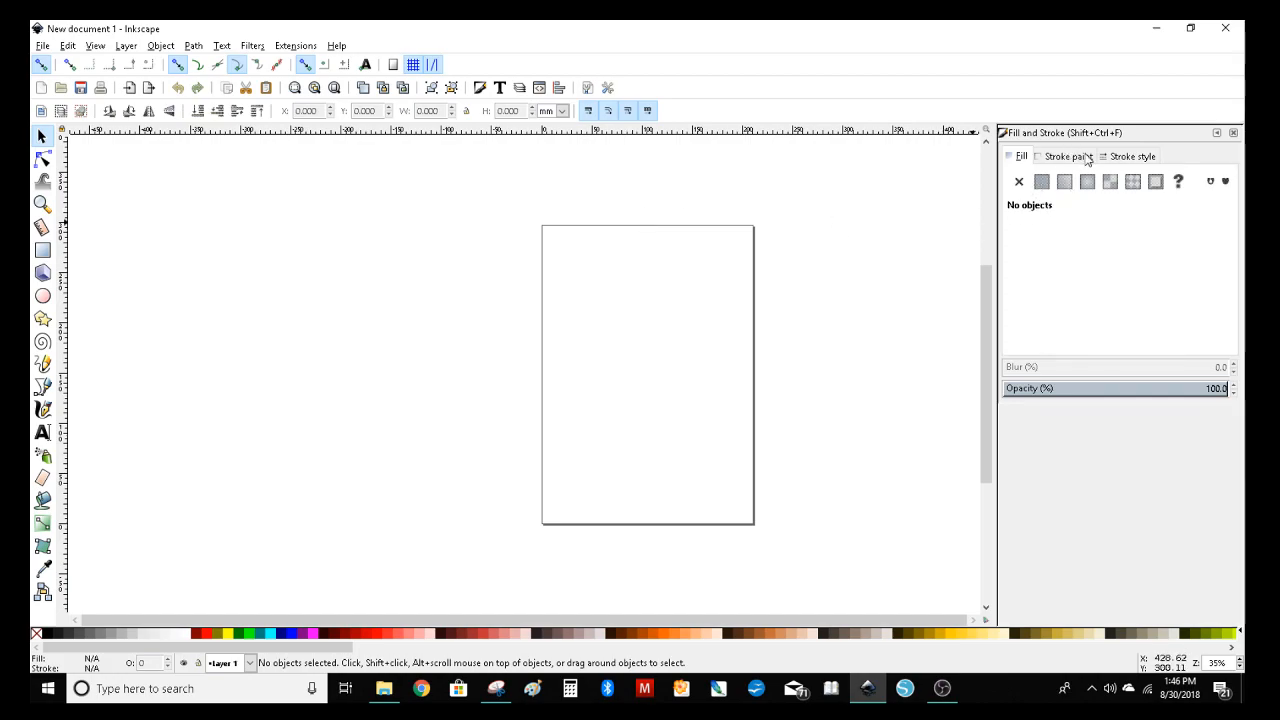
click(159, 46)
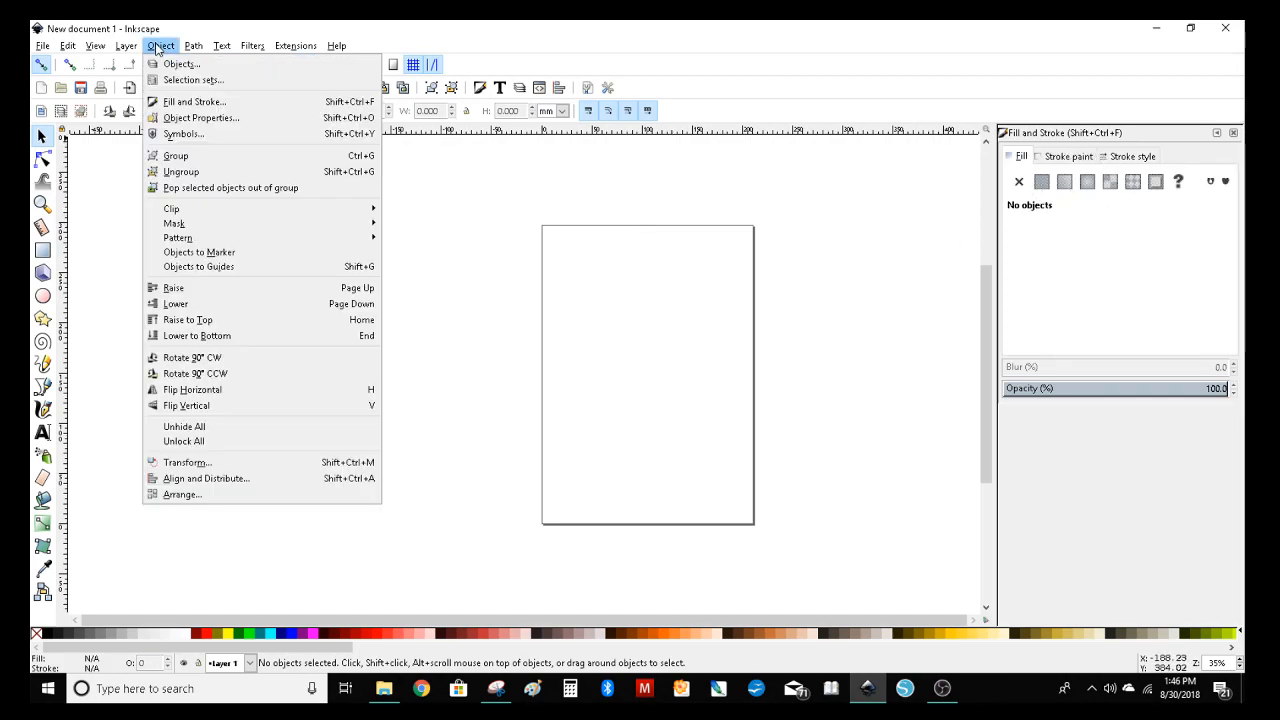
click(189, 480)
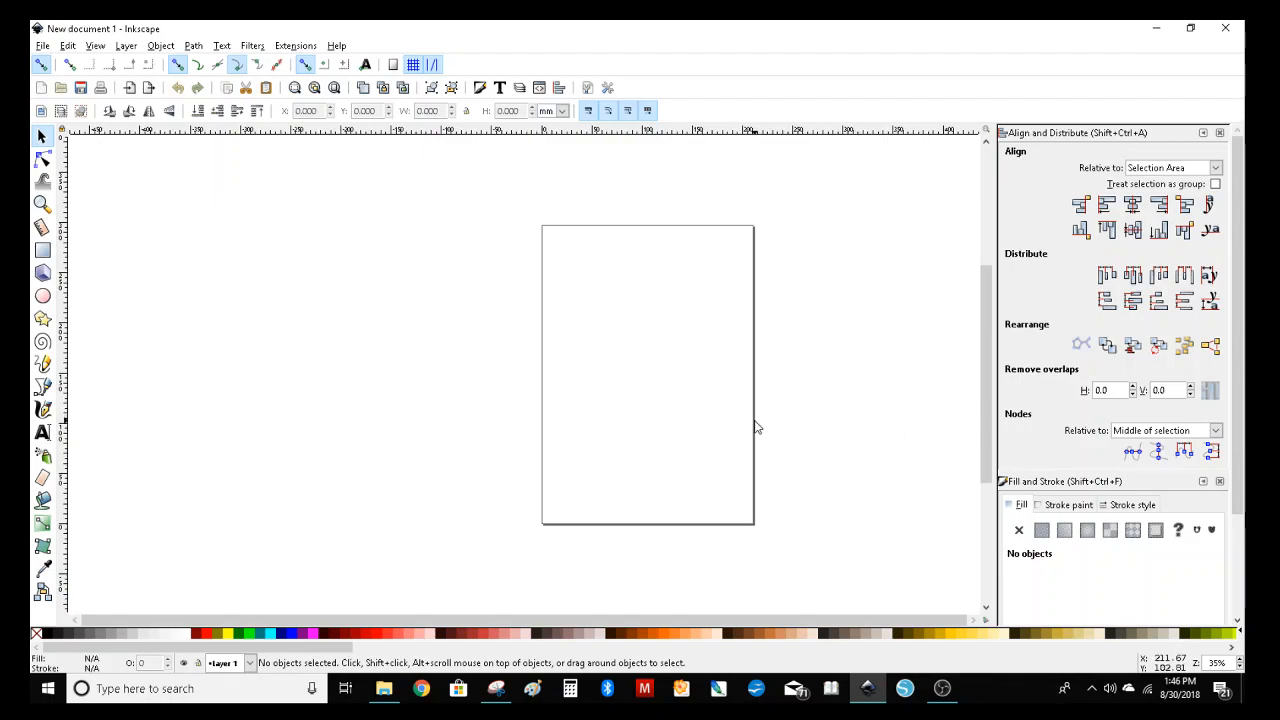
Switch to Chrome, go to google.com and search for "butterfly silhouette" images
click(422, 689)
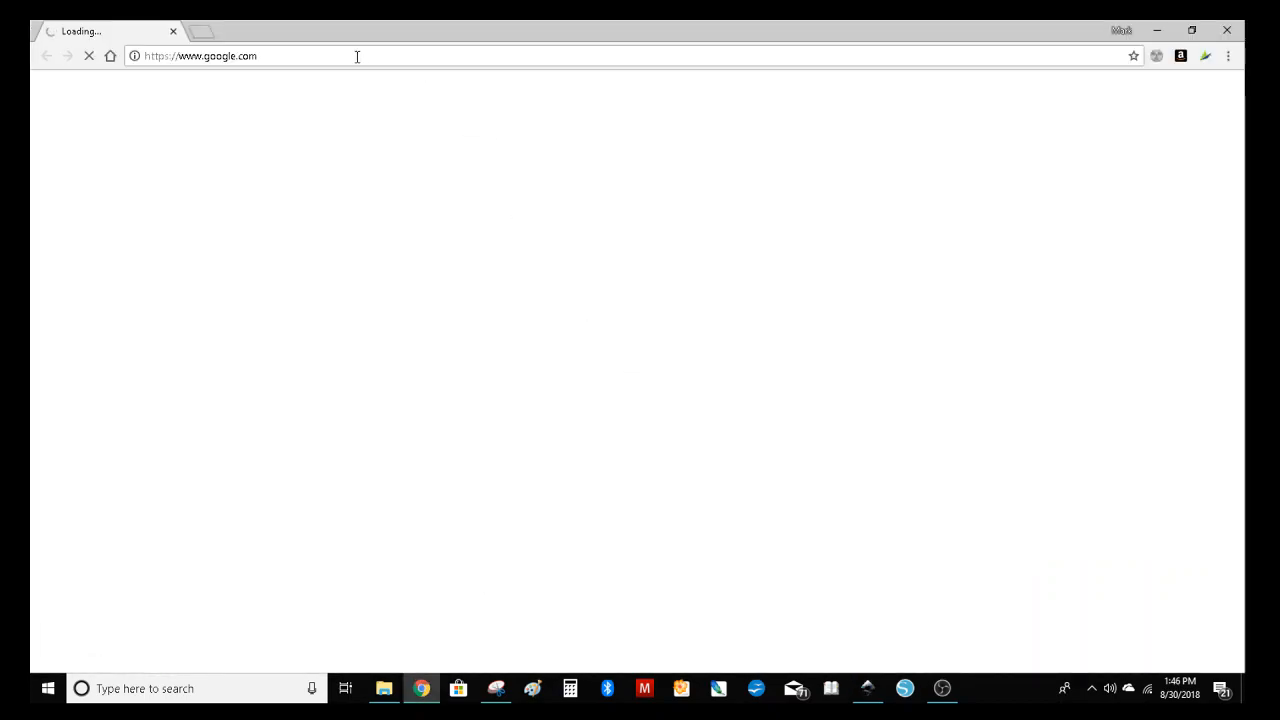
click(357, 57)
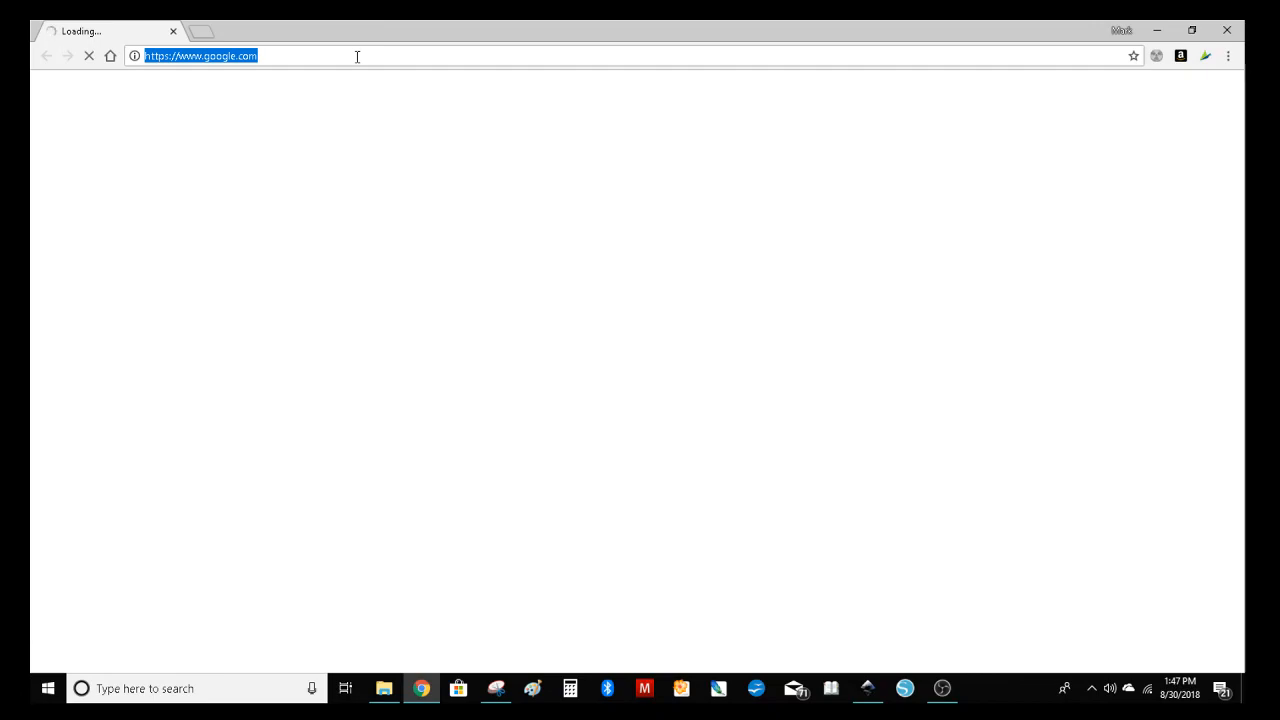
text(goog)
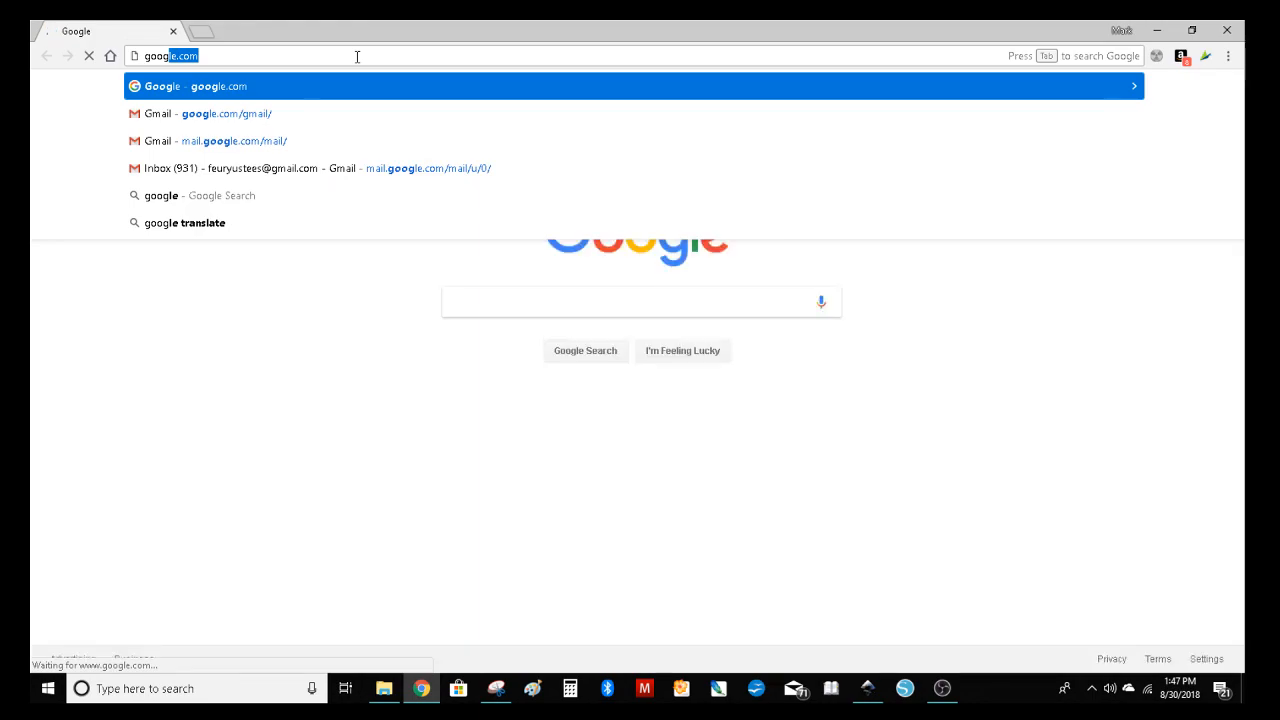
key(Return)
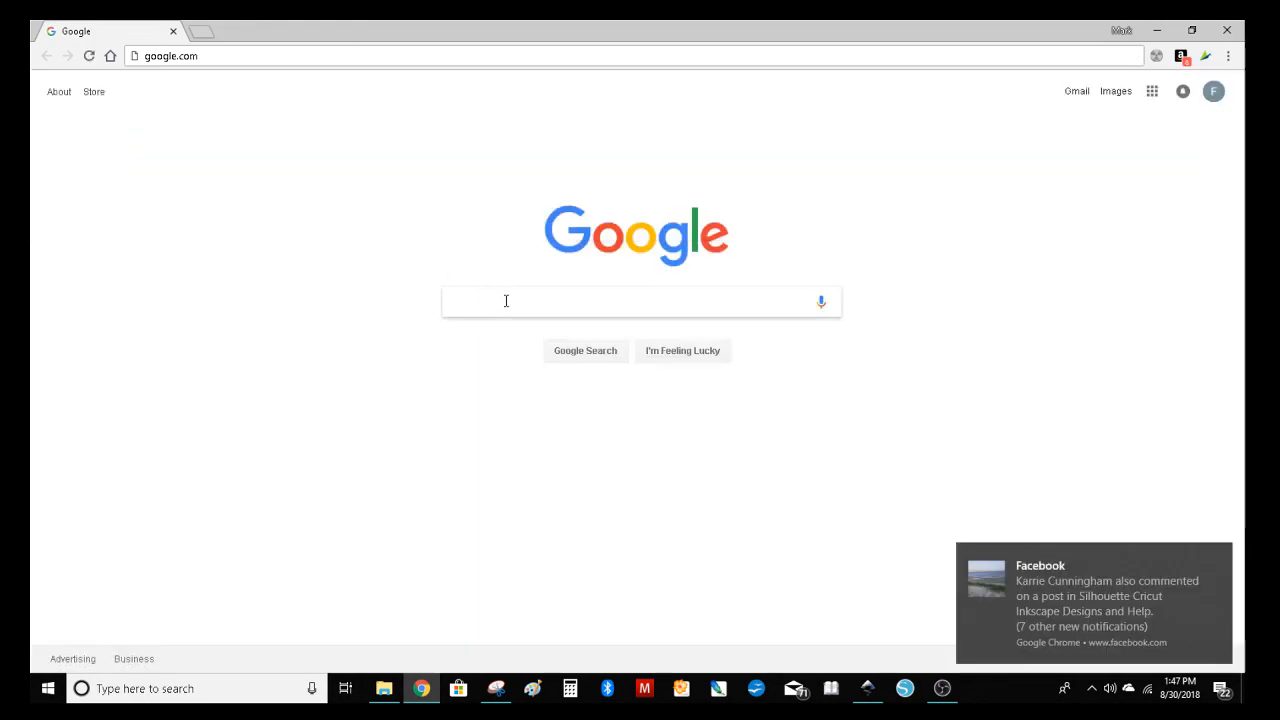
click(1219, 554)
click(694, 292)
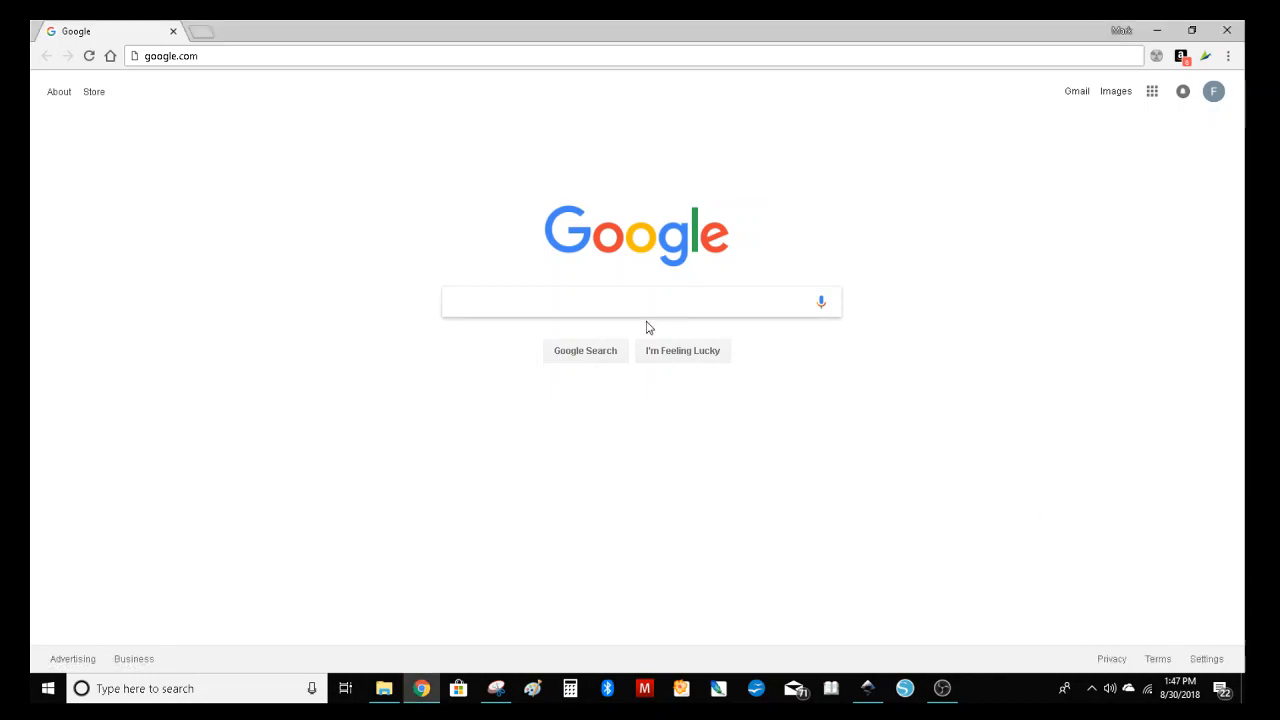
text(Butterfly)
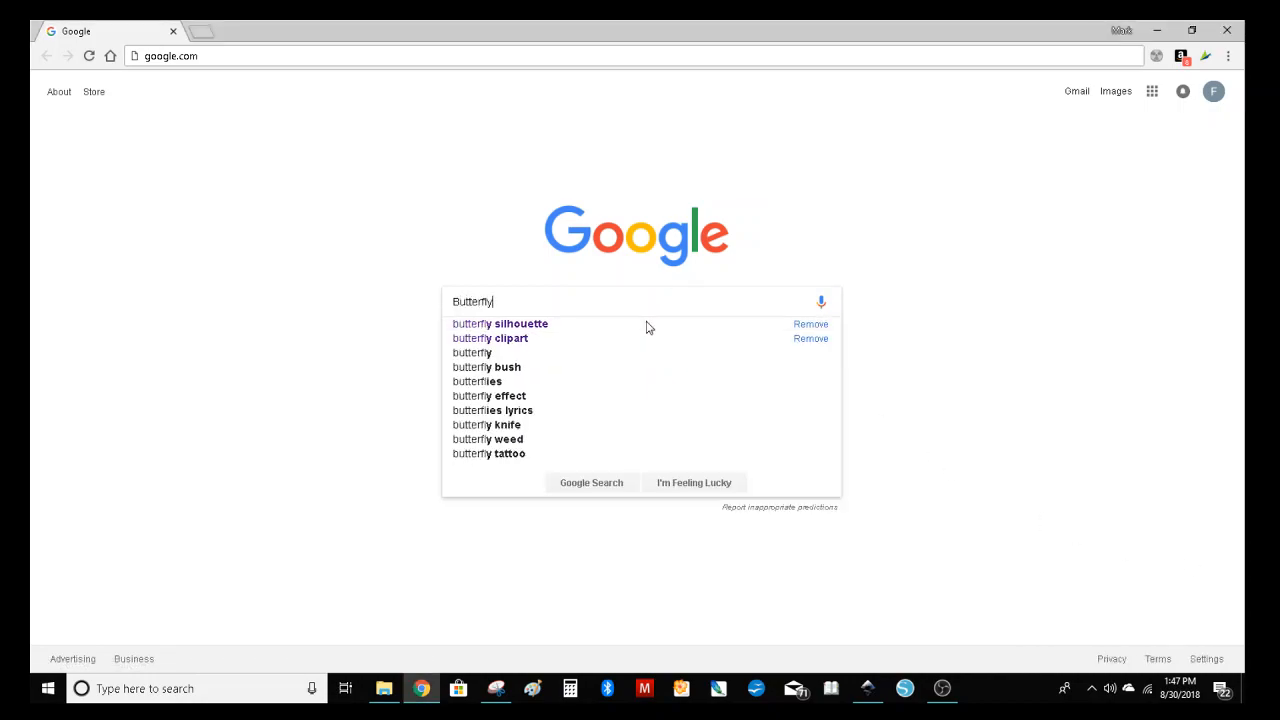
click(545, 330)
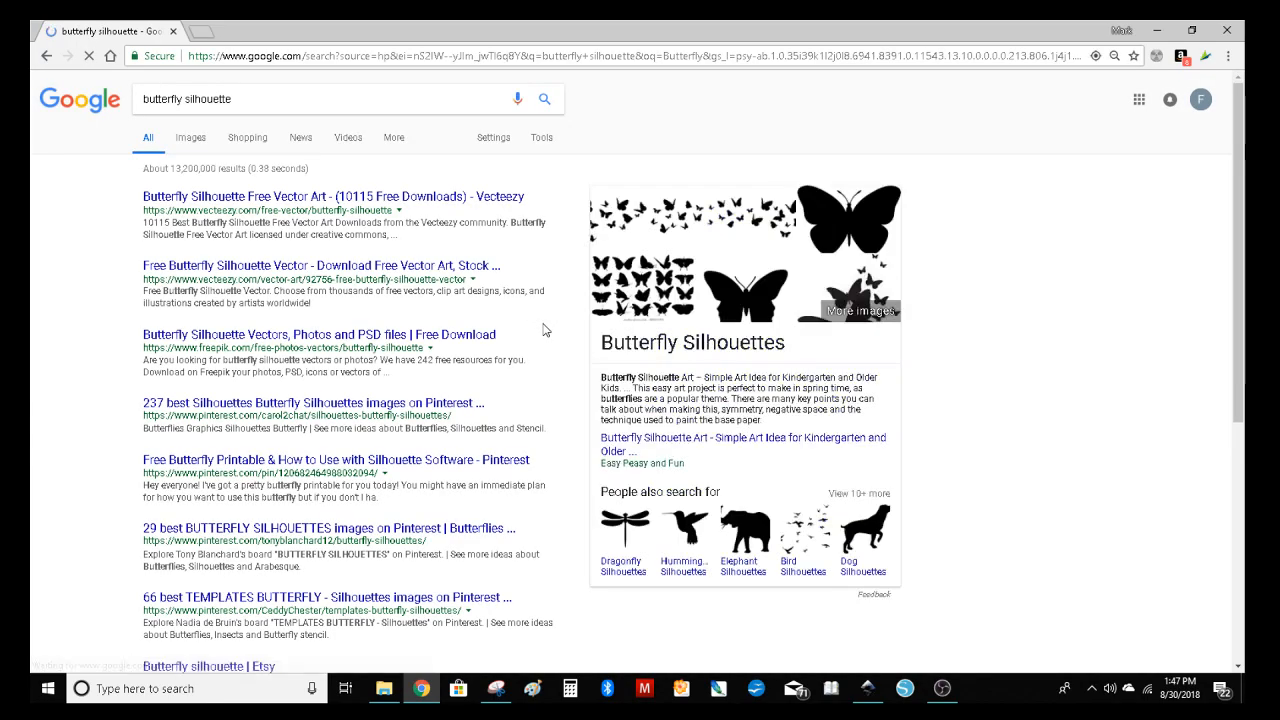
click(189, 139)
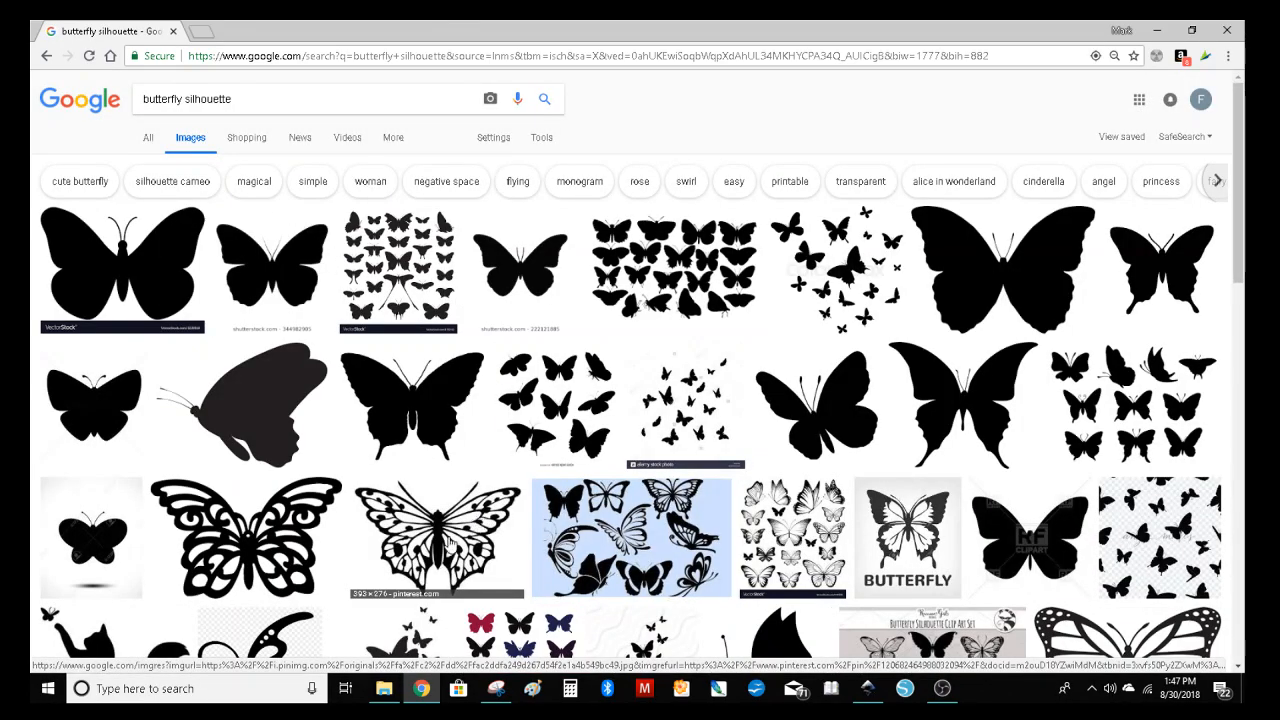
Find the Etsy butterfly silhouette with patterned wings and curled antennae in the image results and copy the image
mouse_move(1240, 196)
mouse_down()
mouse_move(1244, 284)
mouse_move(1245, 186)
mouse_up()
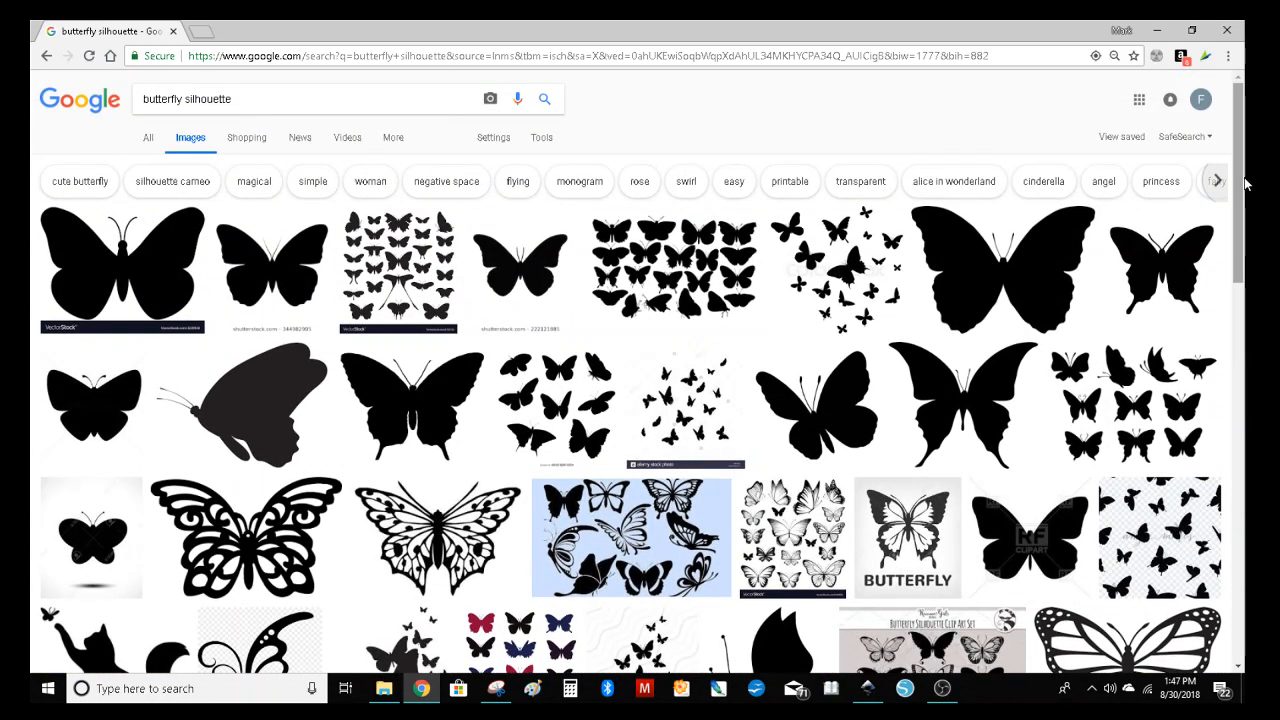
drag(1245, 183, 1245, 351)
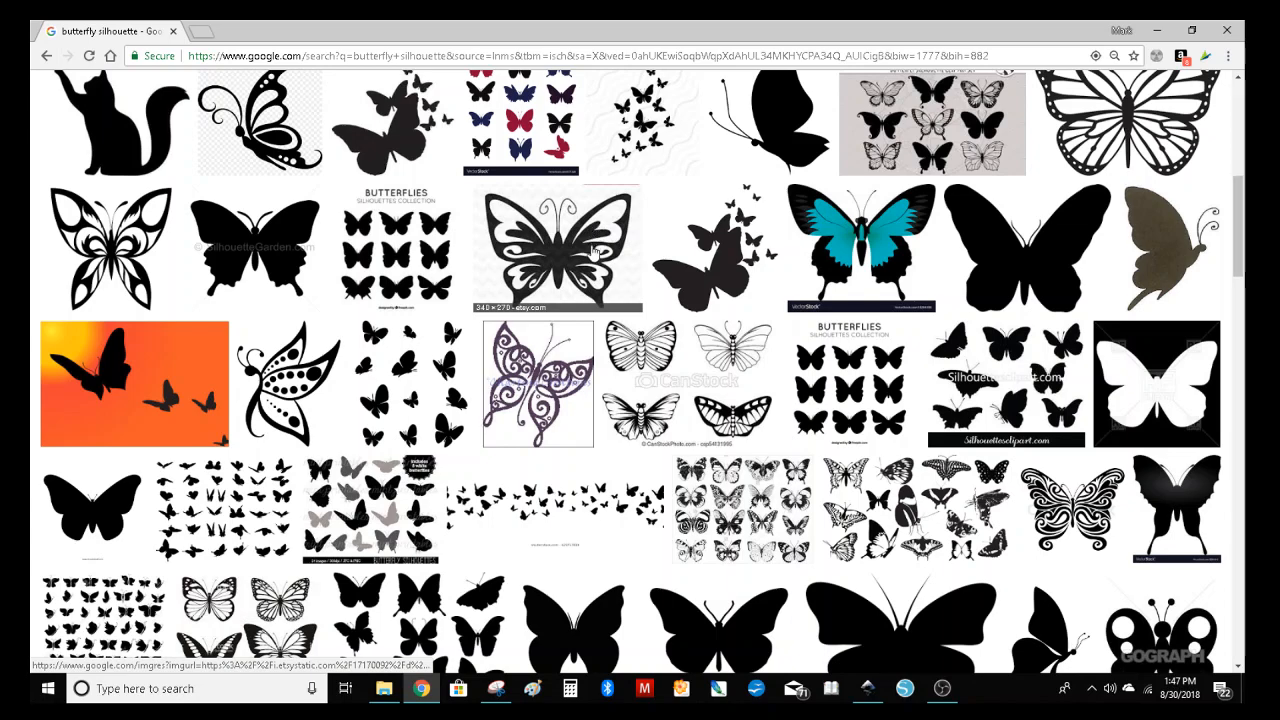
click(597, 256)
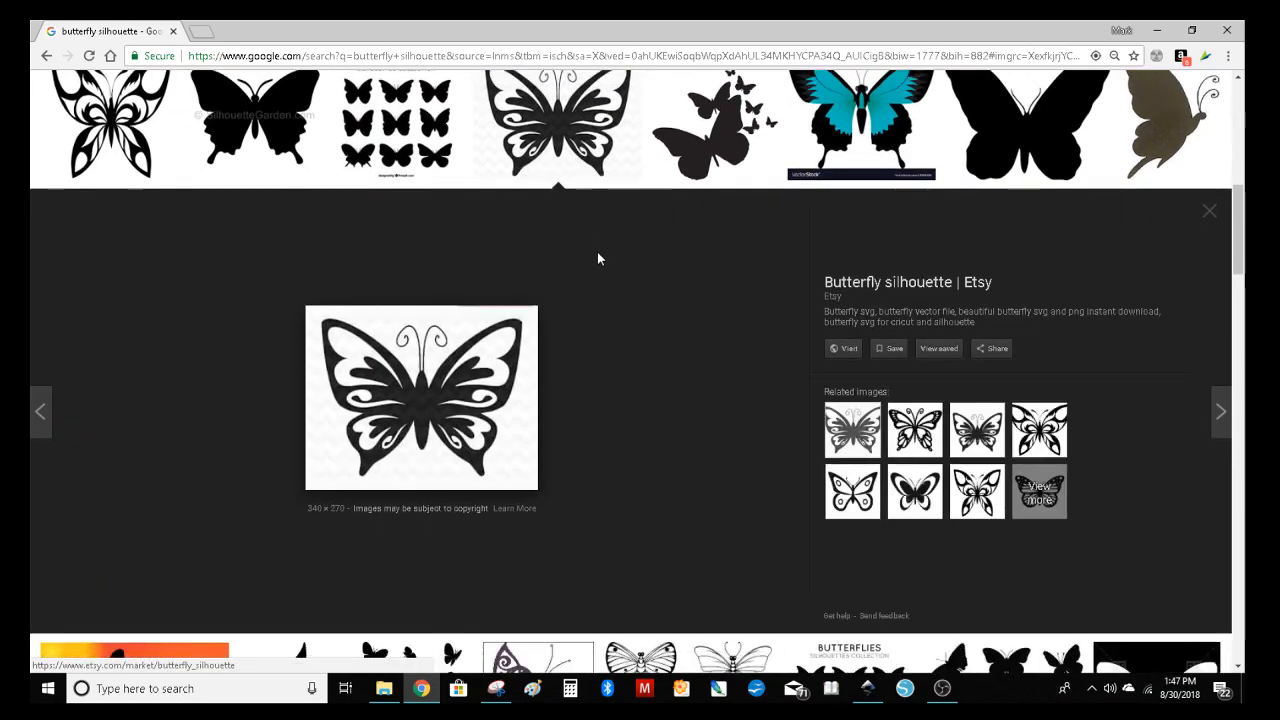
right_click(446, 395)
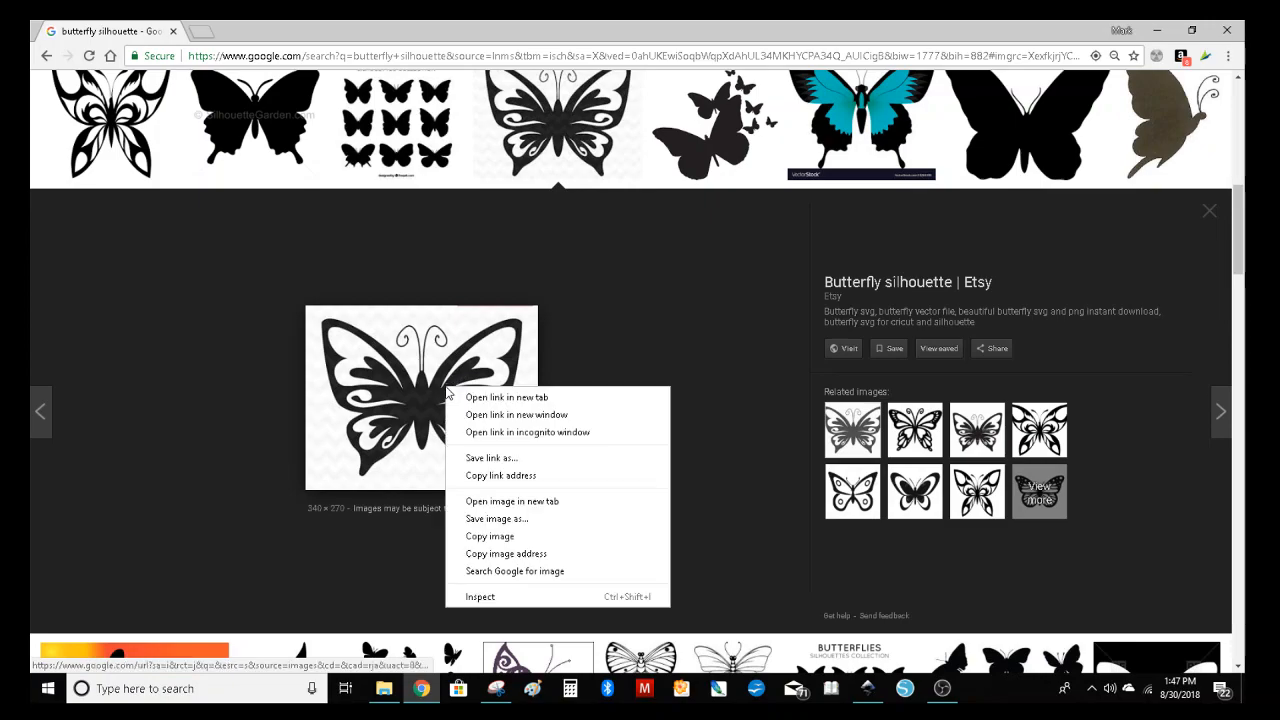
click(491, 537)
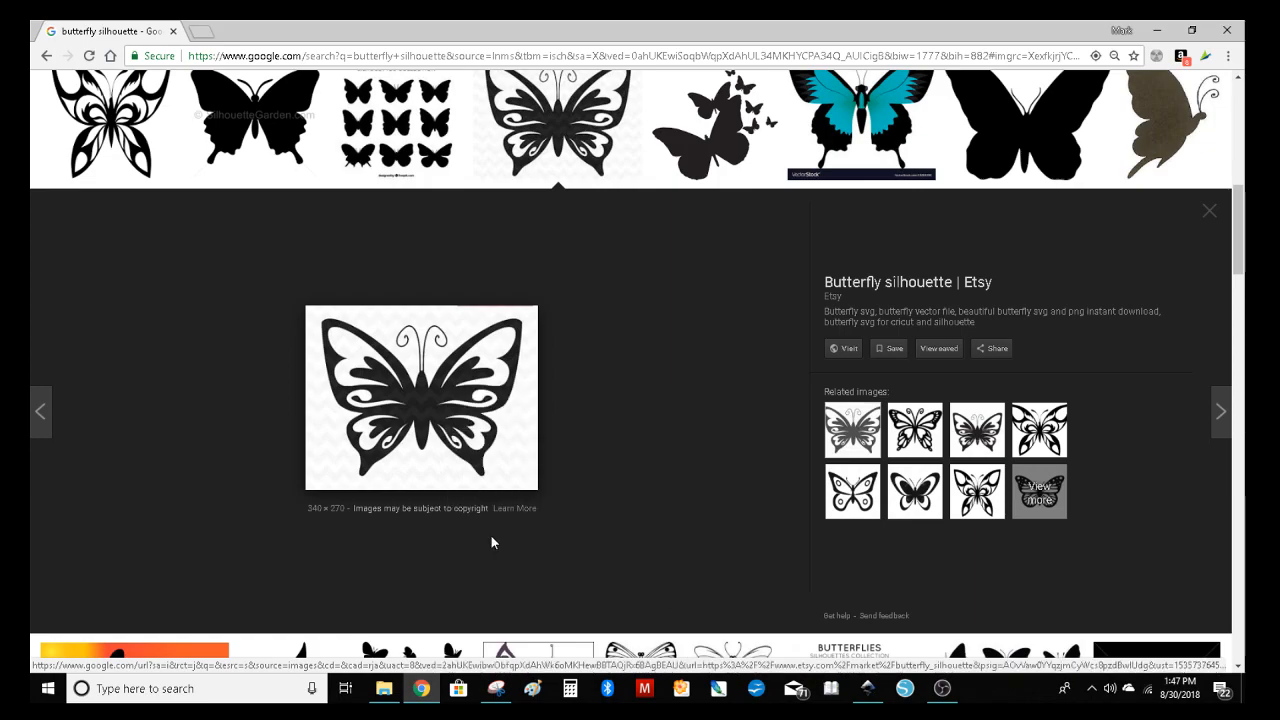
Switch back to Inkscape and paste the copied butterfly image onto the page
click(869, 689)
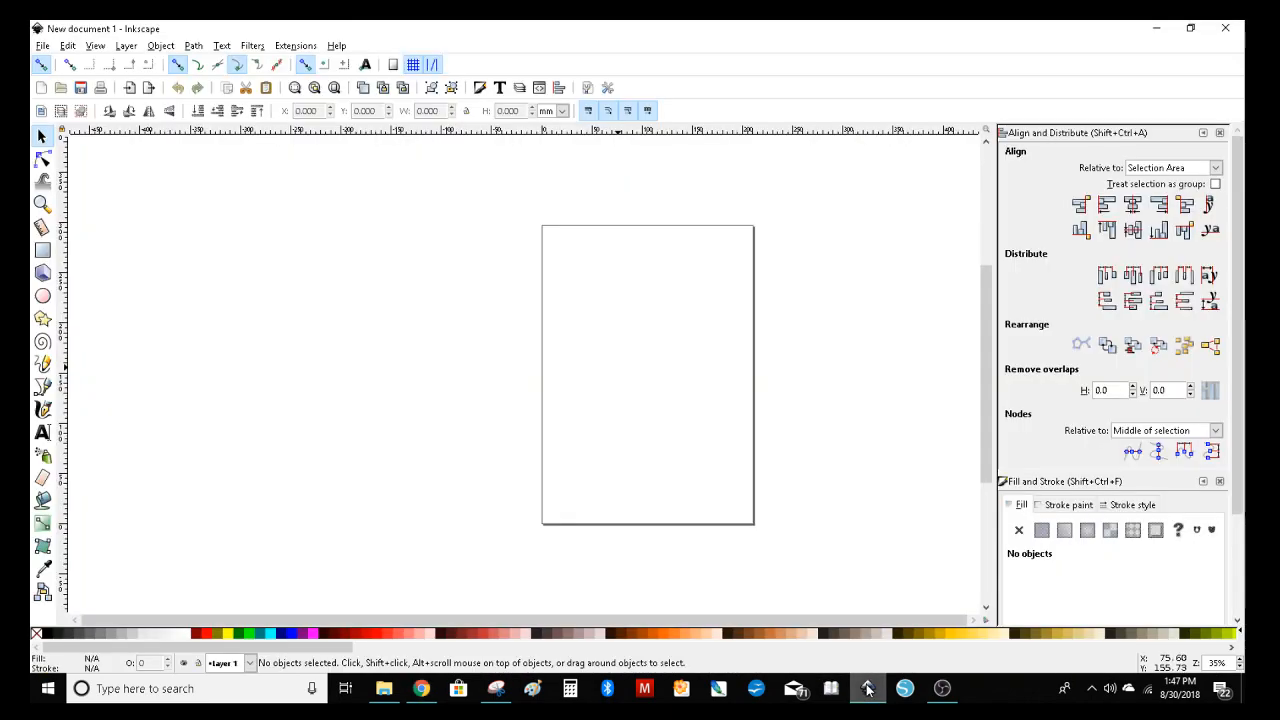
right_click(632, 346)
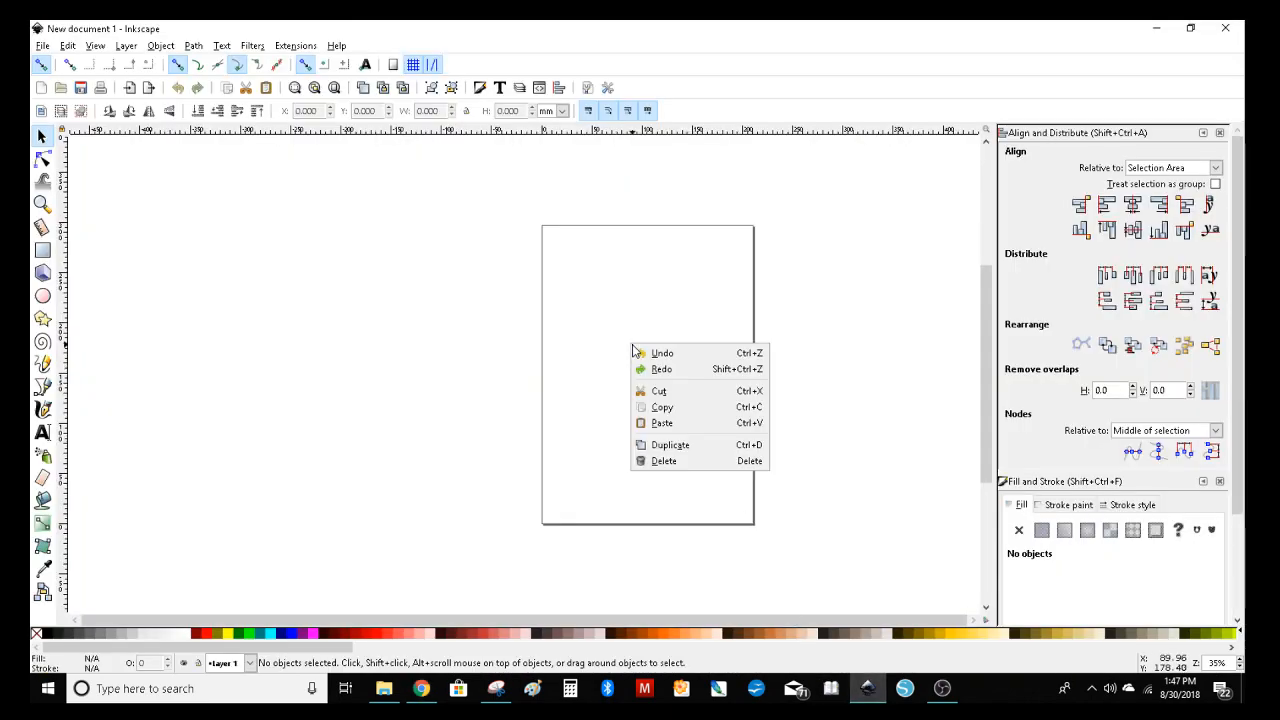
click(660, 424)
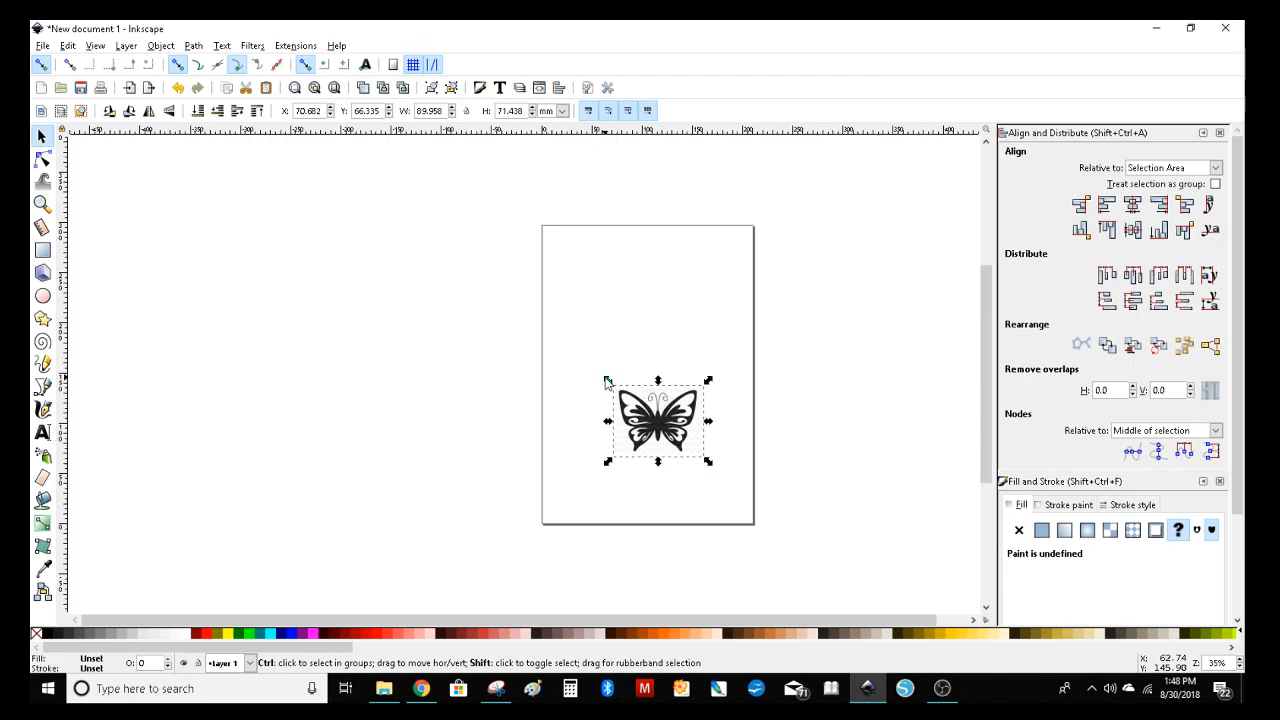
Enlarge the butterfly image to about 228 mm wide and move it up to the middle of the page
drag(606, 382, 540, 320)
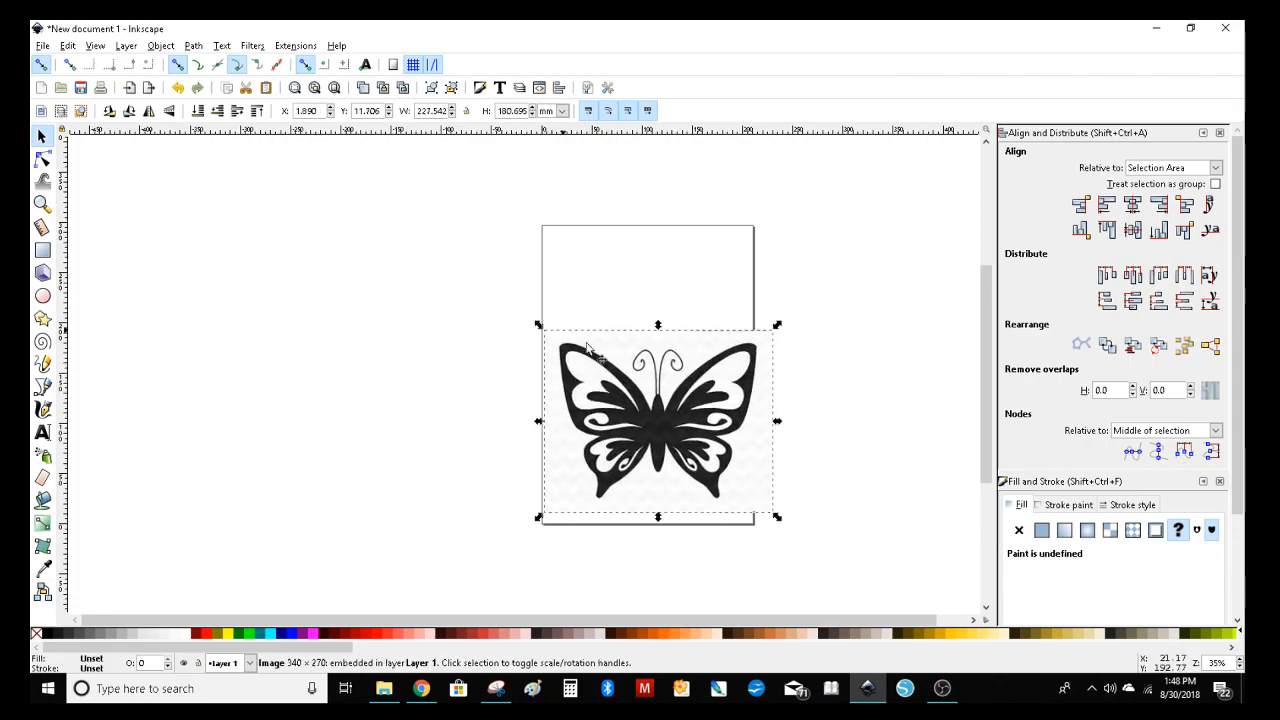
drag(663, 395, 649, 324)
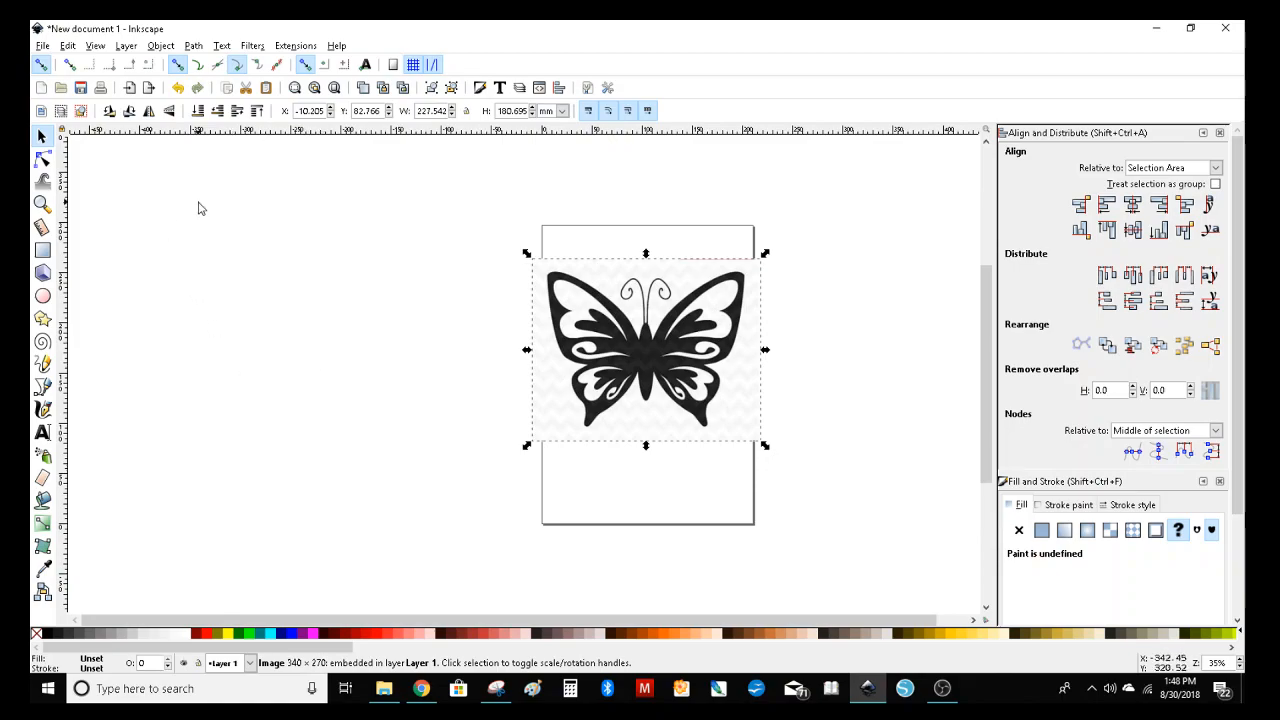
Trace the butterfly bitmap using Brightness cutoff, with Smooth and Stack scans off and Remove background and Live Preview on
click(193, 47)
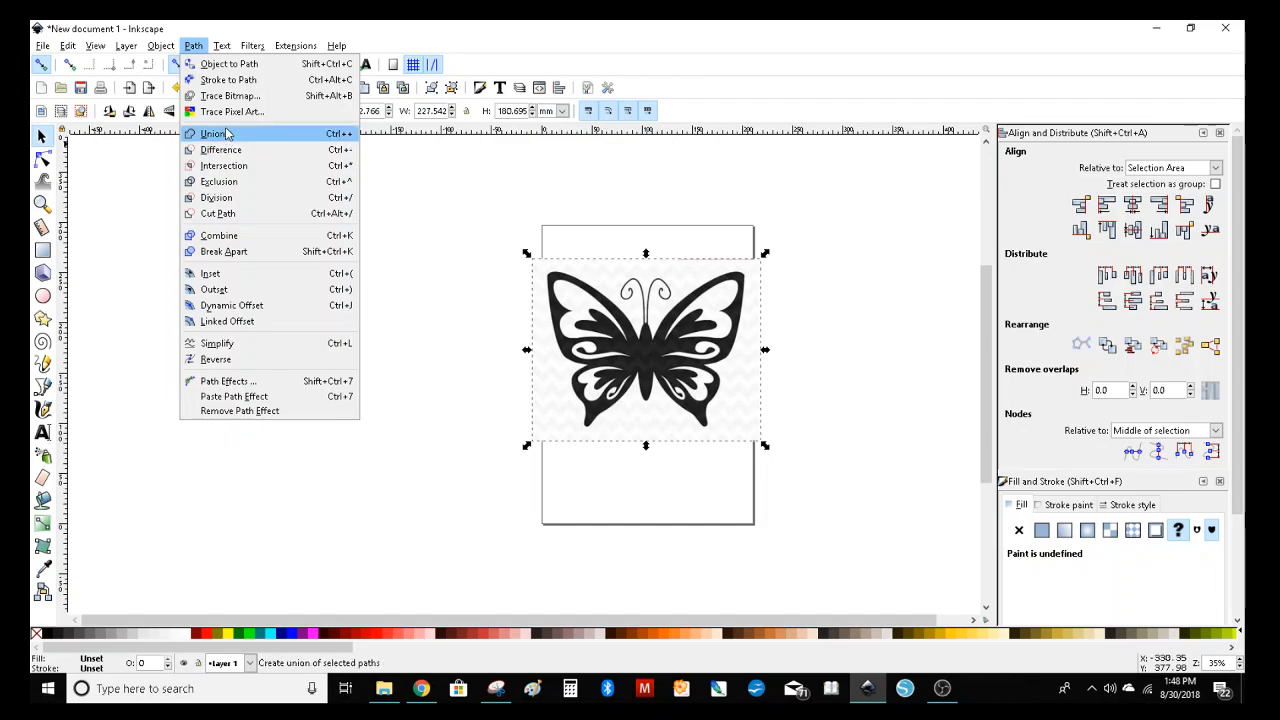
click(229, 97)
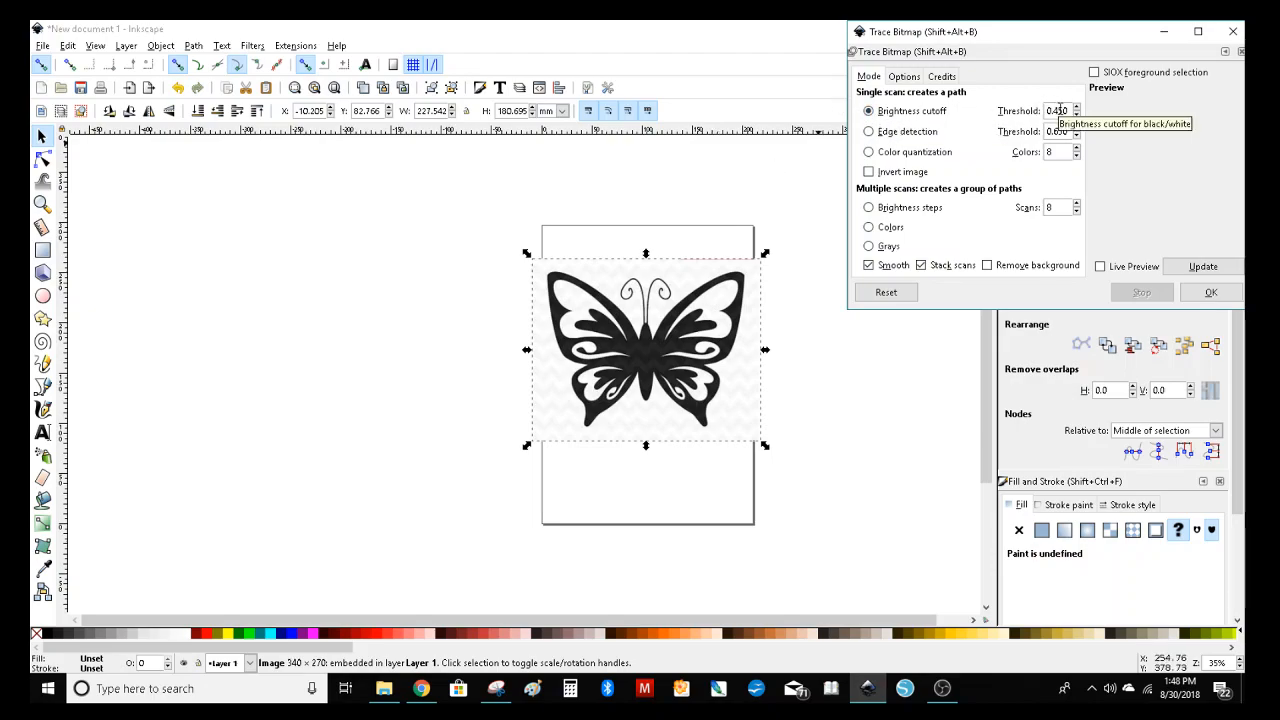
click(869, 266)
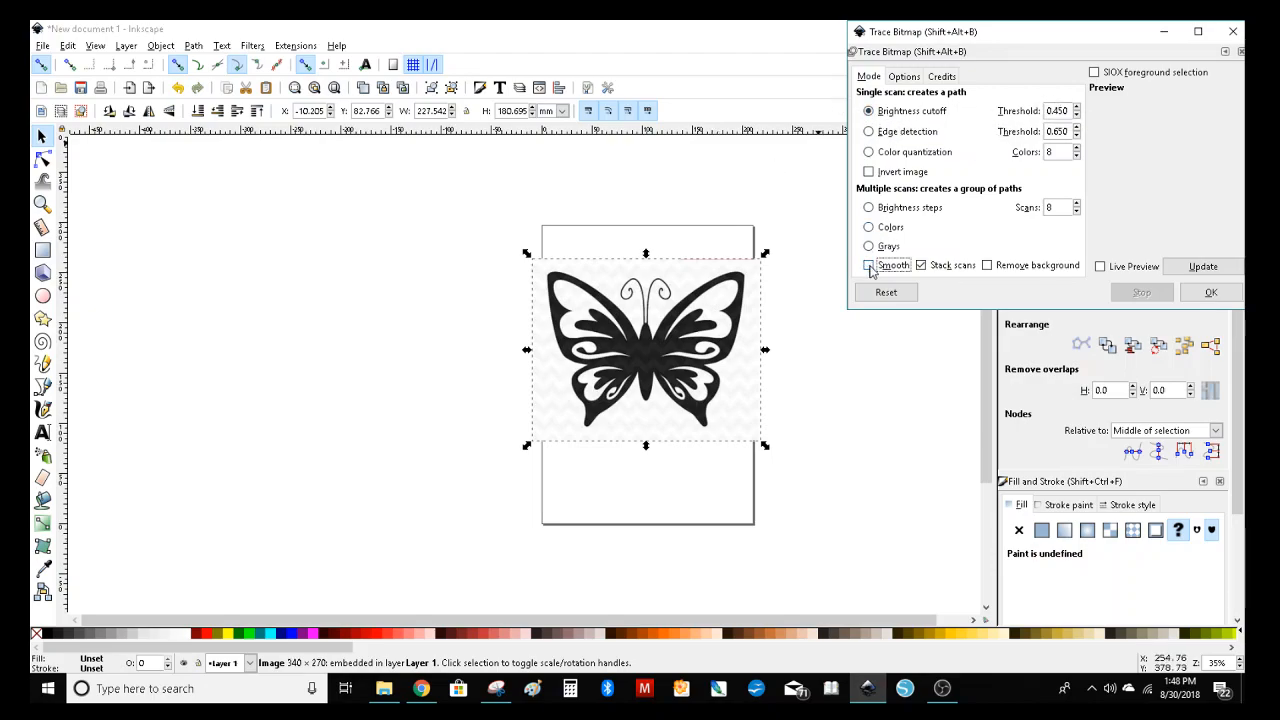
click(923, 267)
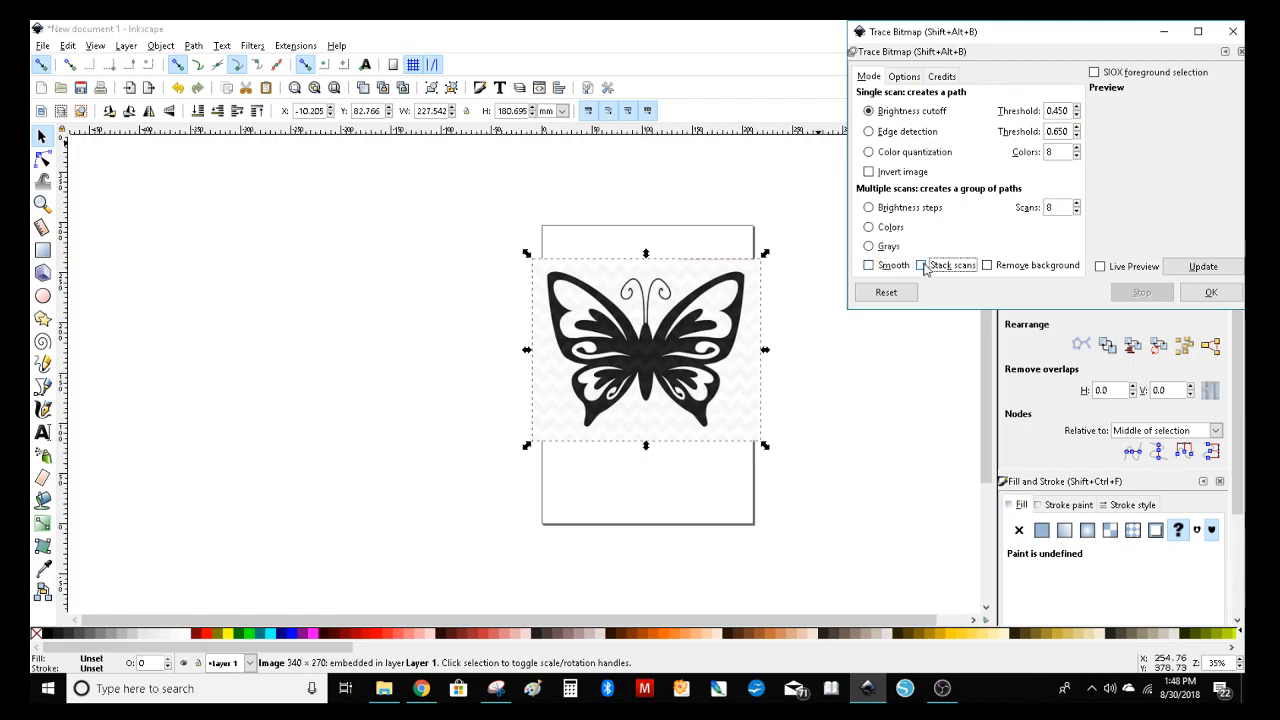
click(987, 266)
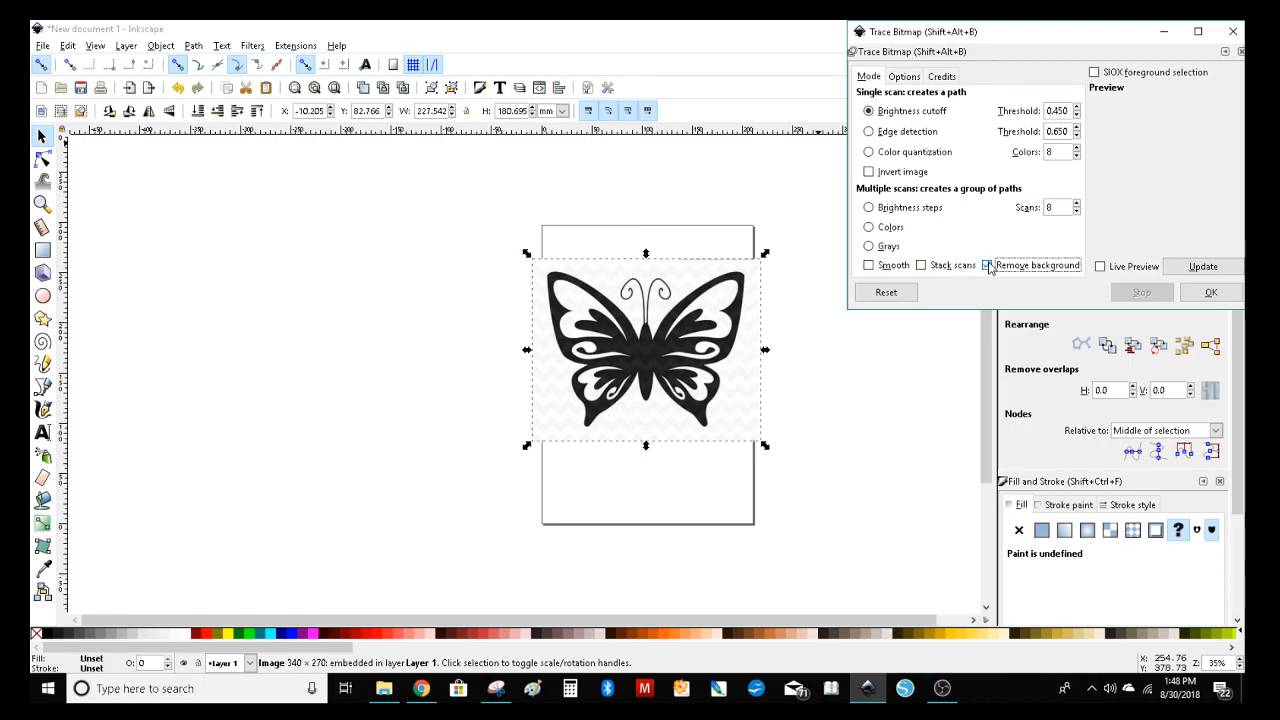
click(1101, 266)
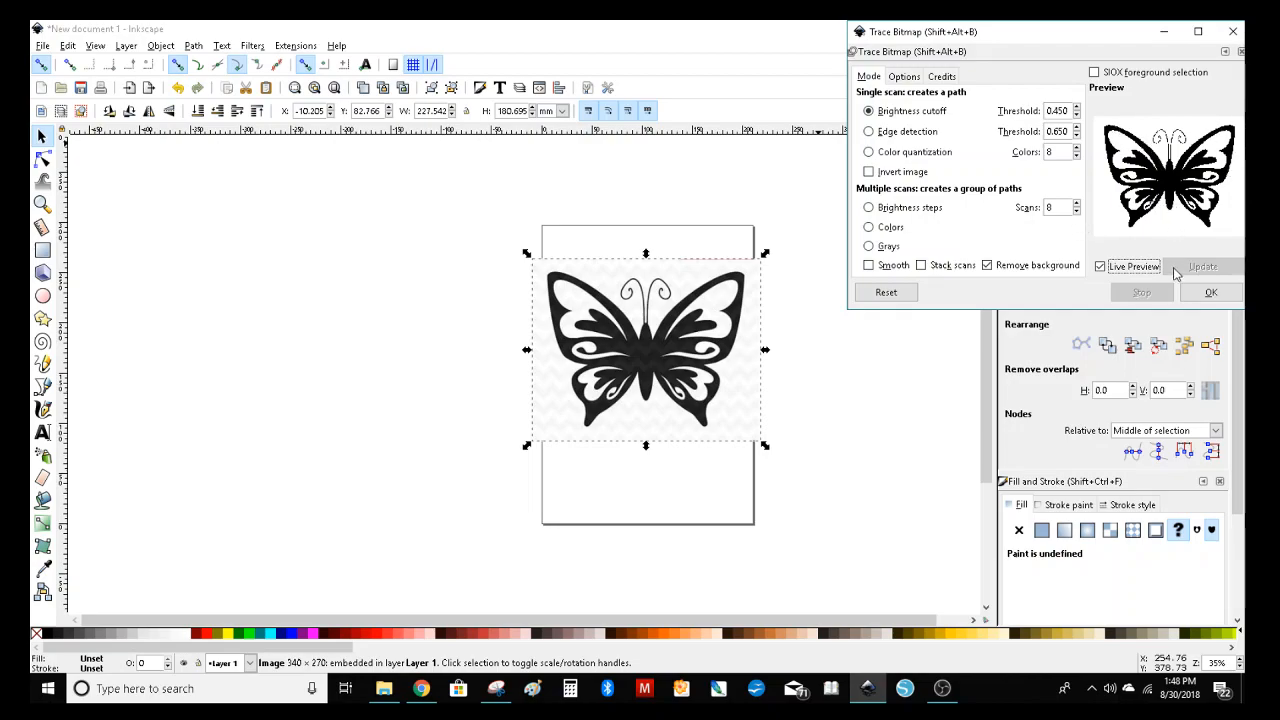
click(1210, 293)
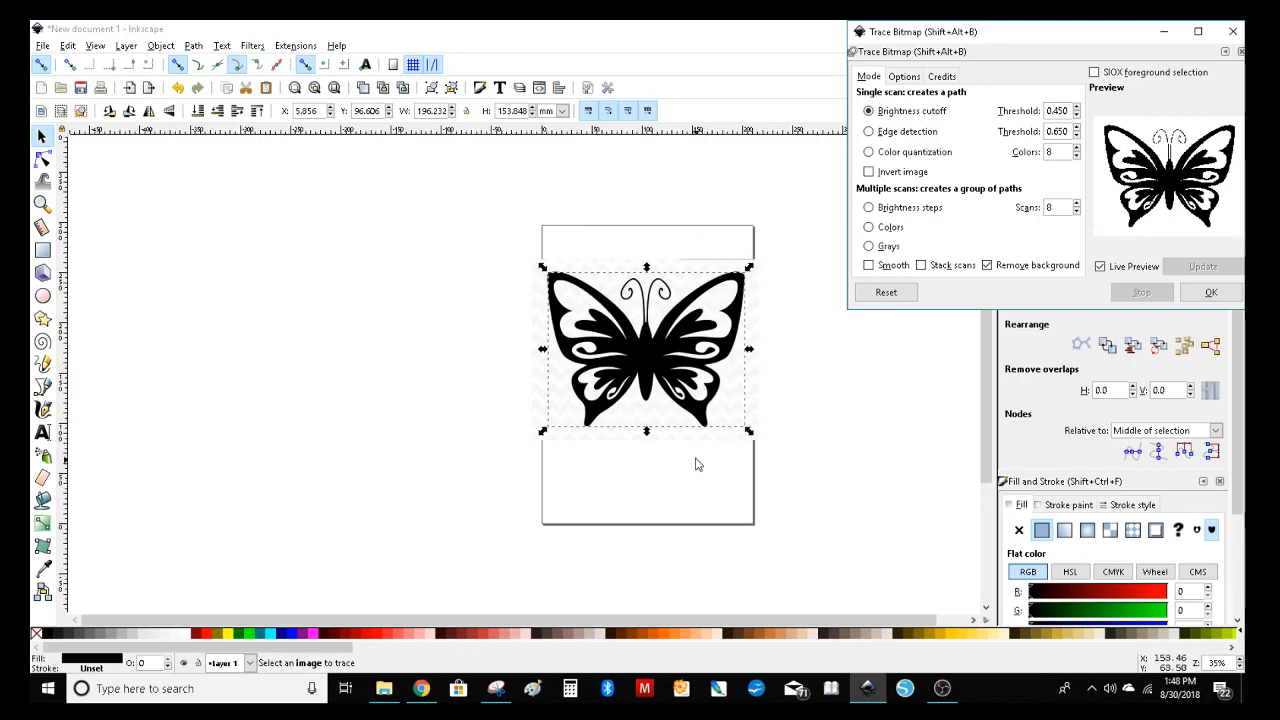
Separate the traced butterfly from the original bitmap to delete the original, and place the trace across the middle of the page
click(660, 355)
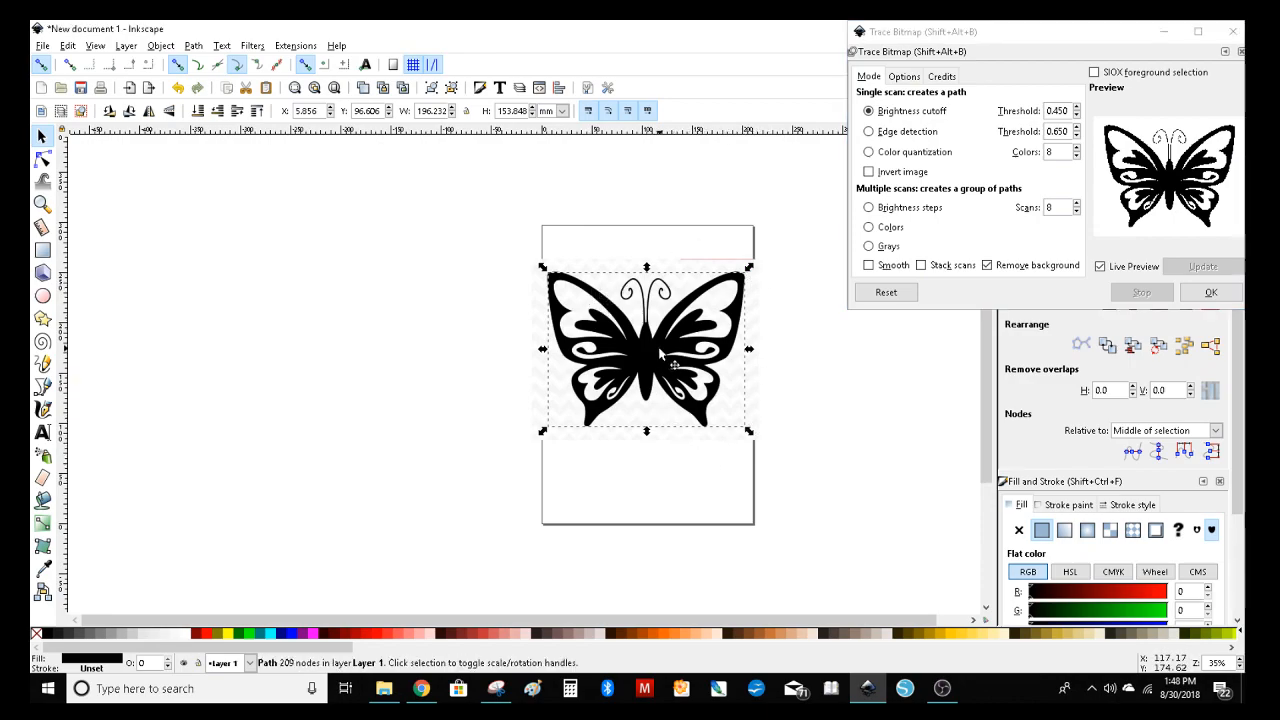
drag(660, 355, 367, 326)
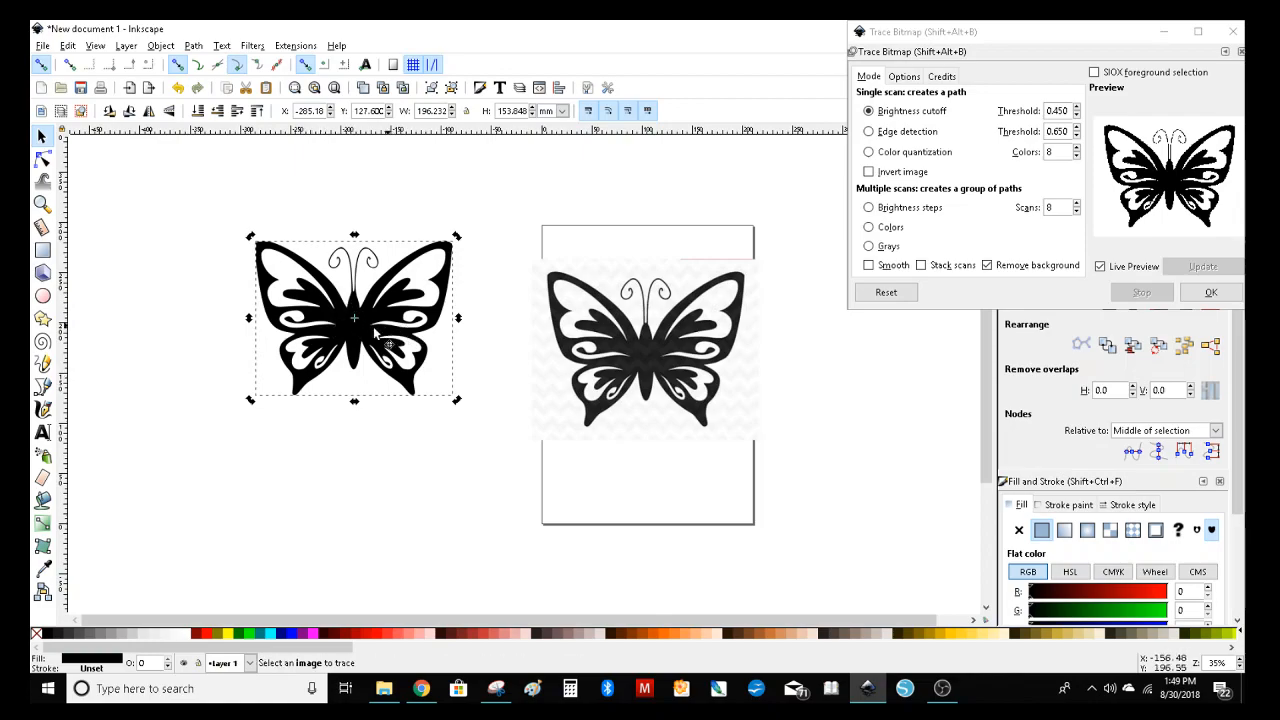
click(650, 362)
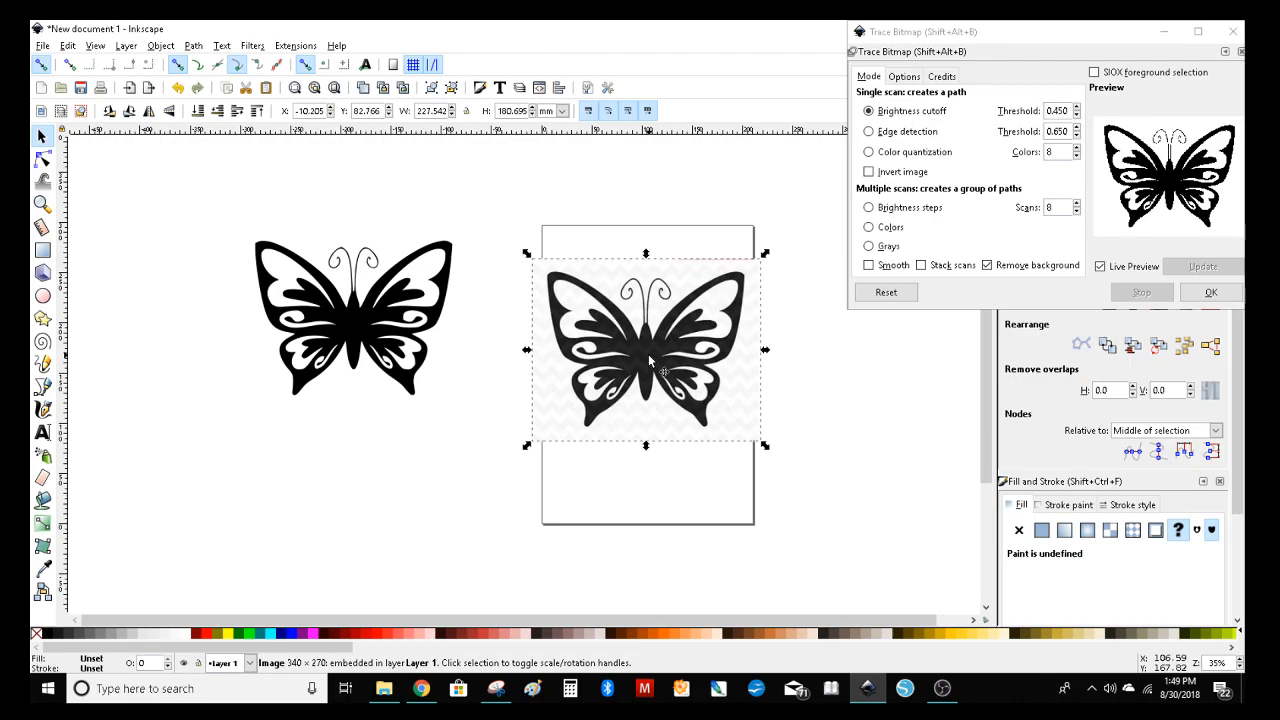
key(Delete)
drag(380, 330, 671, 385)
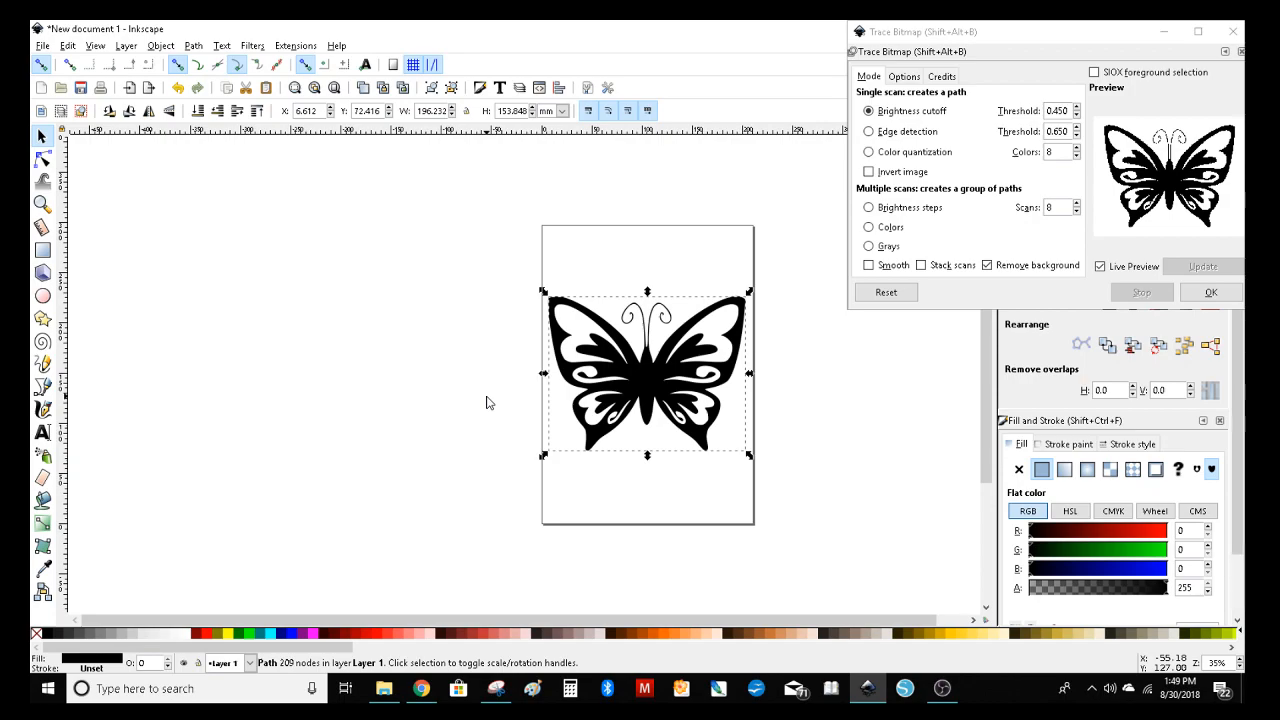
Save the traced butterfly as a Plain SVG file named "vector butterfly" in the Cutfiles folder, and close the Trace Bitmap dialog
click(43, 45)
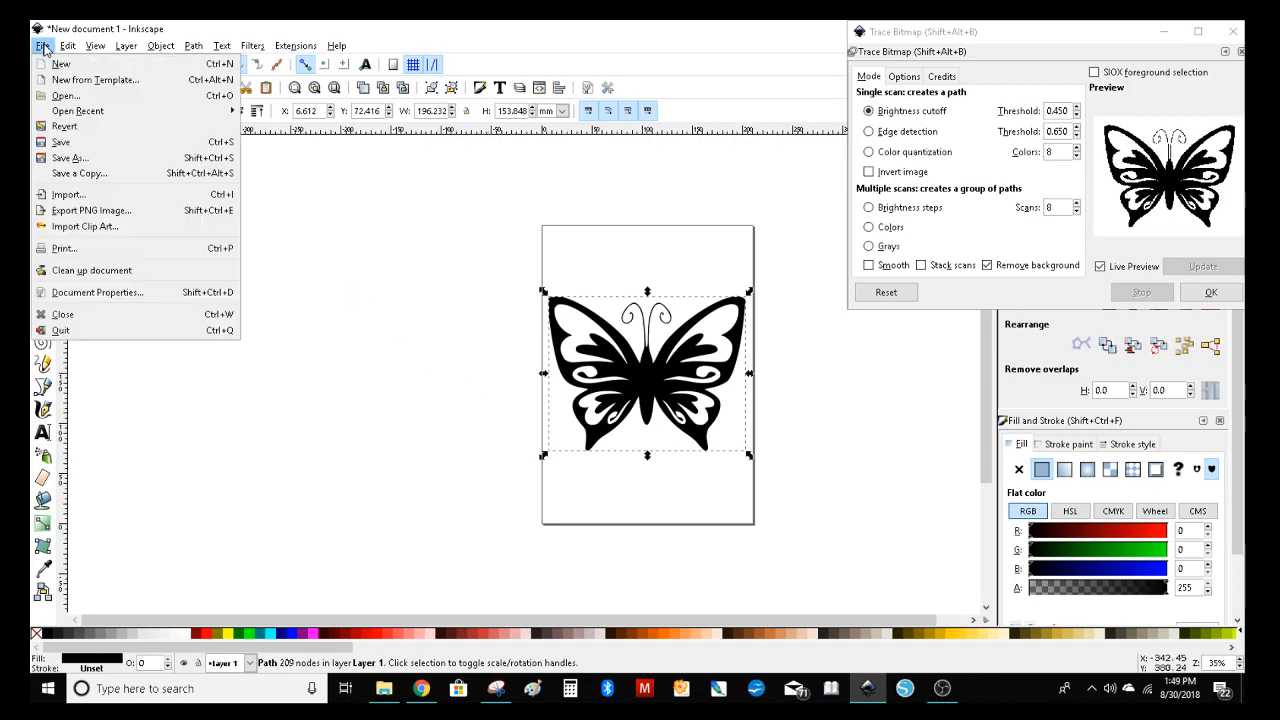
click(68, 160)
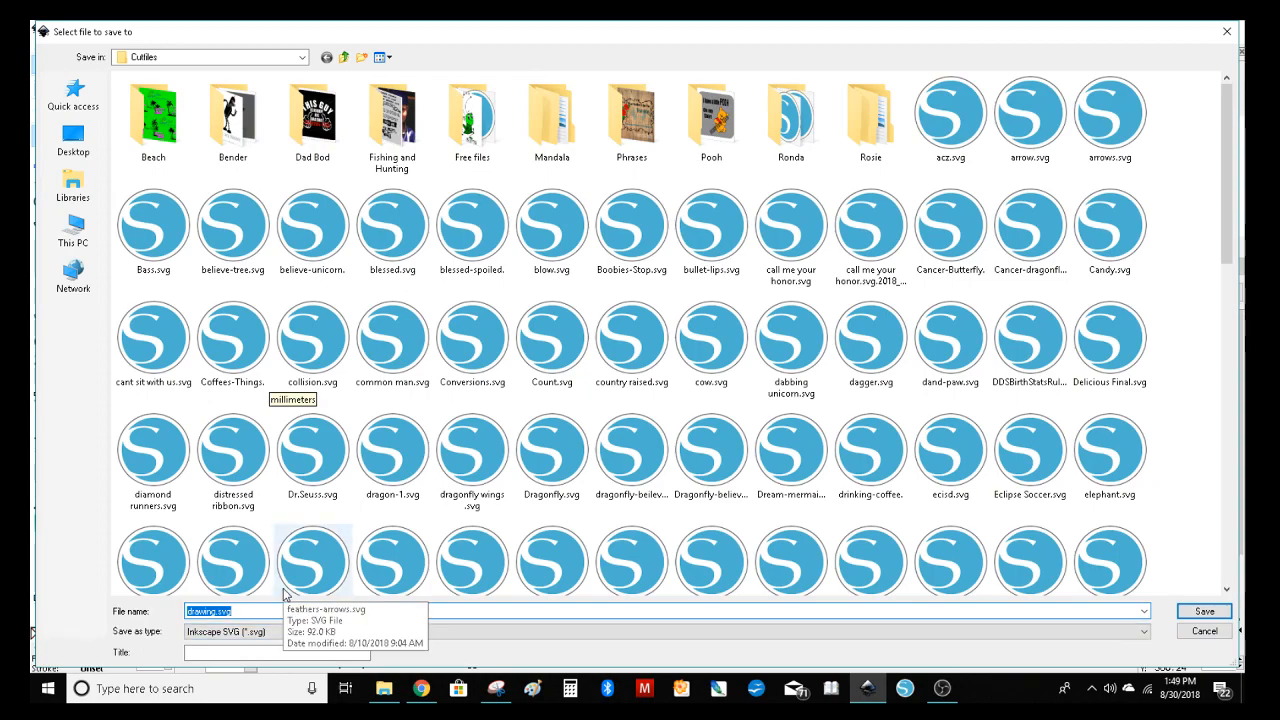
text(vector)
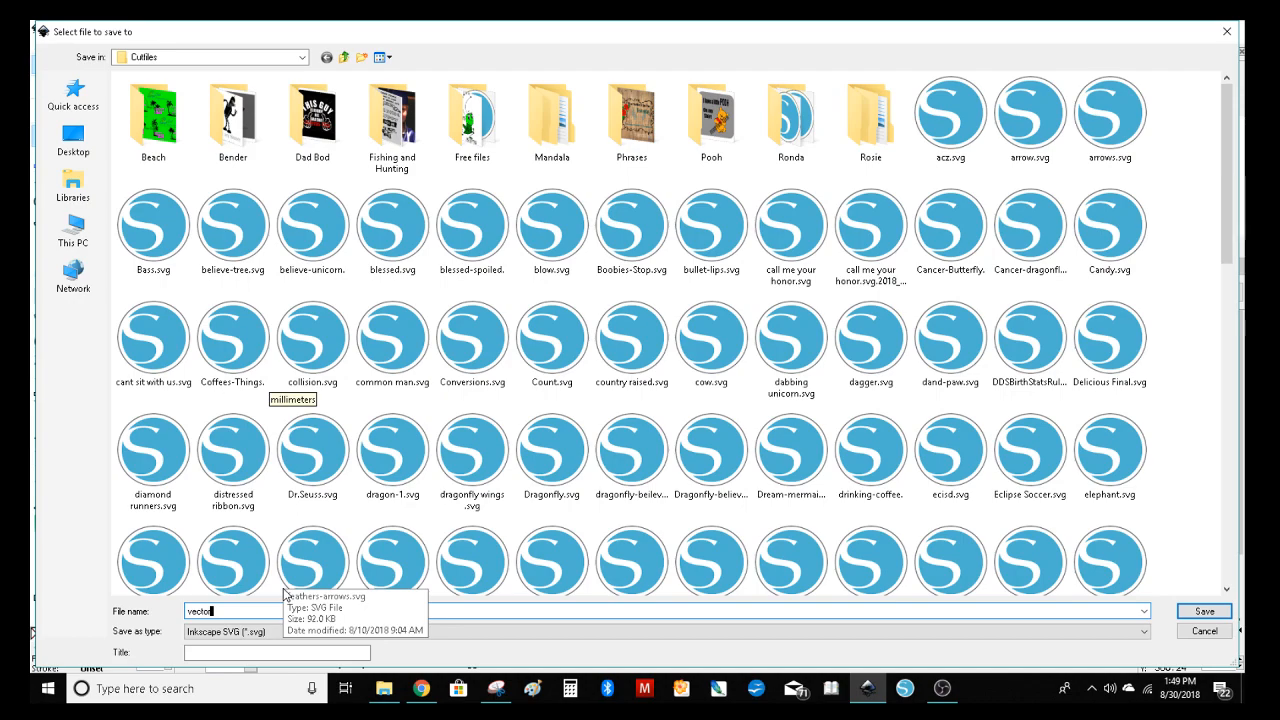
text( butterfly)
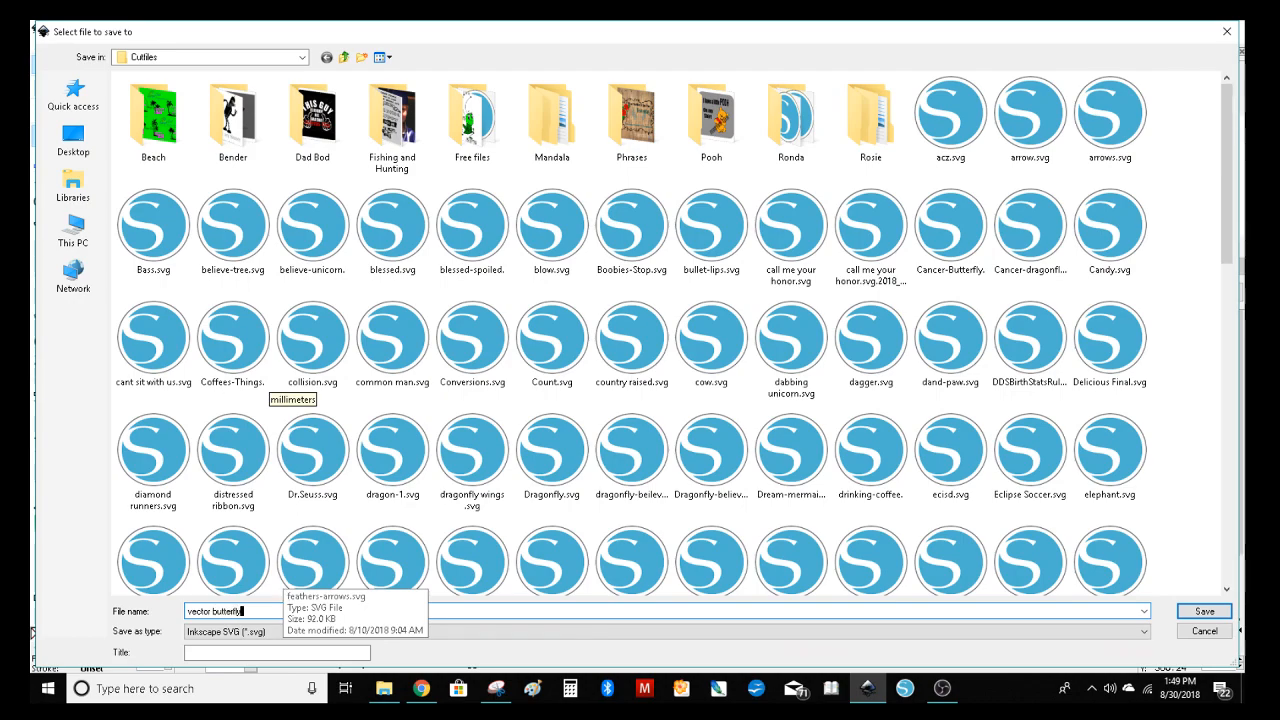
click(257, 630)
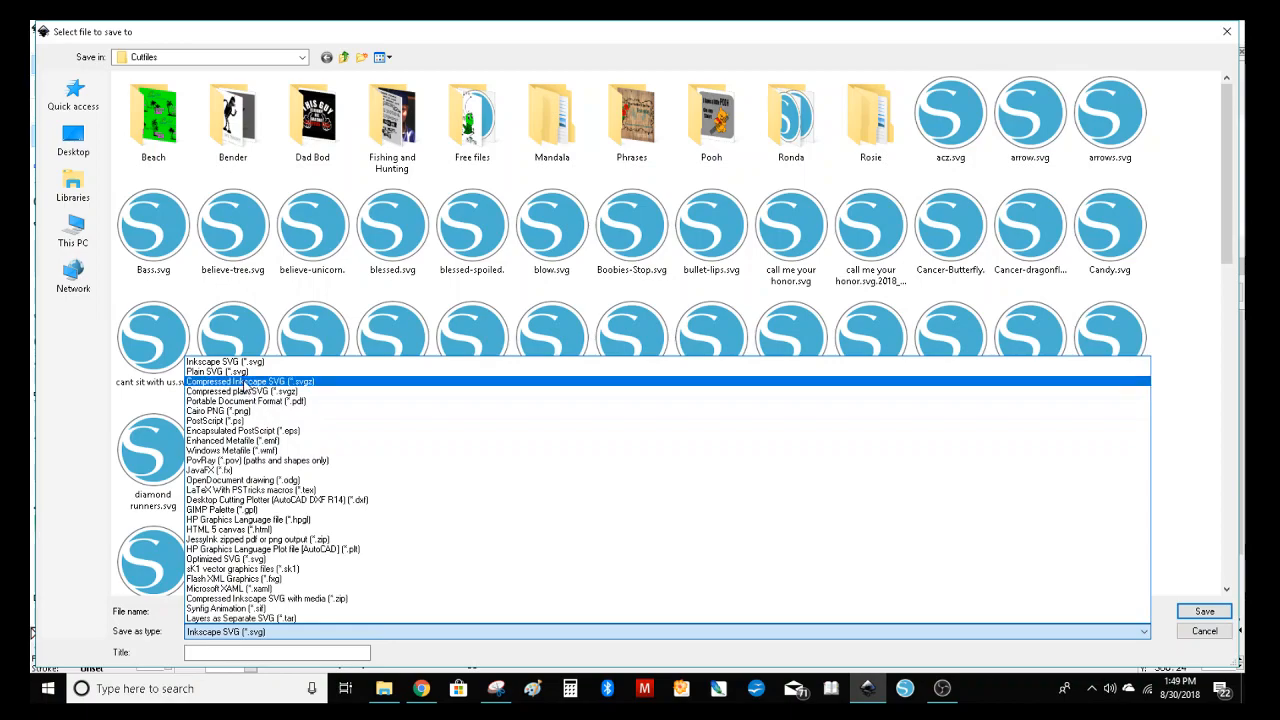
click(238, 372)
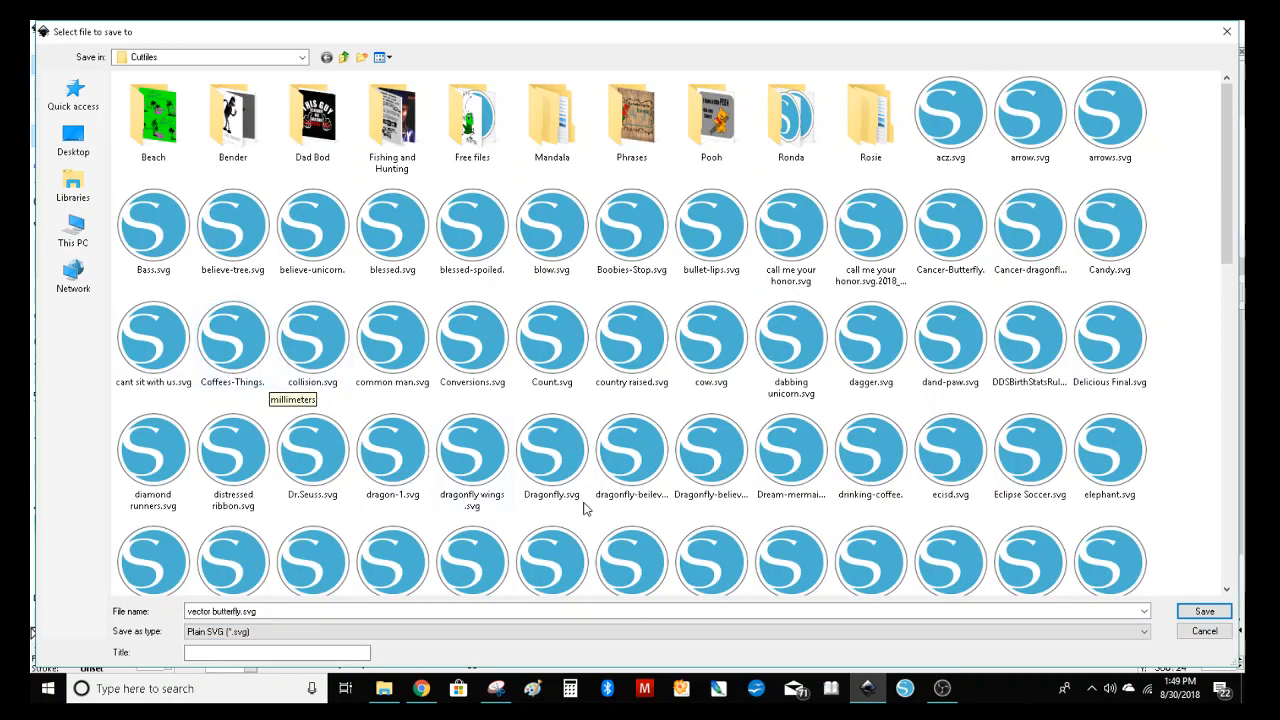
click(1206, 612)
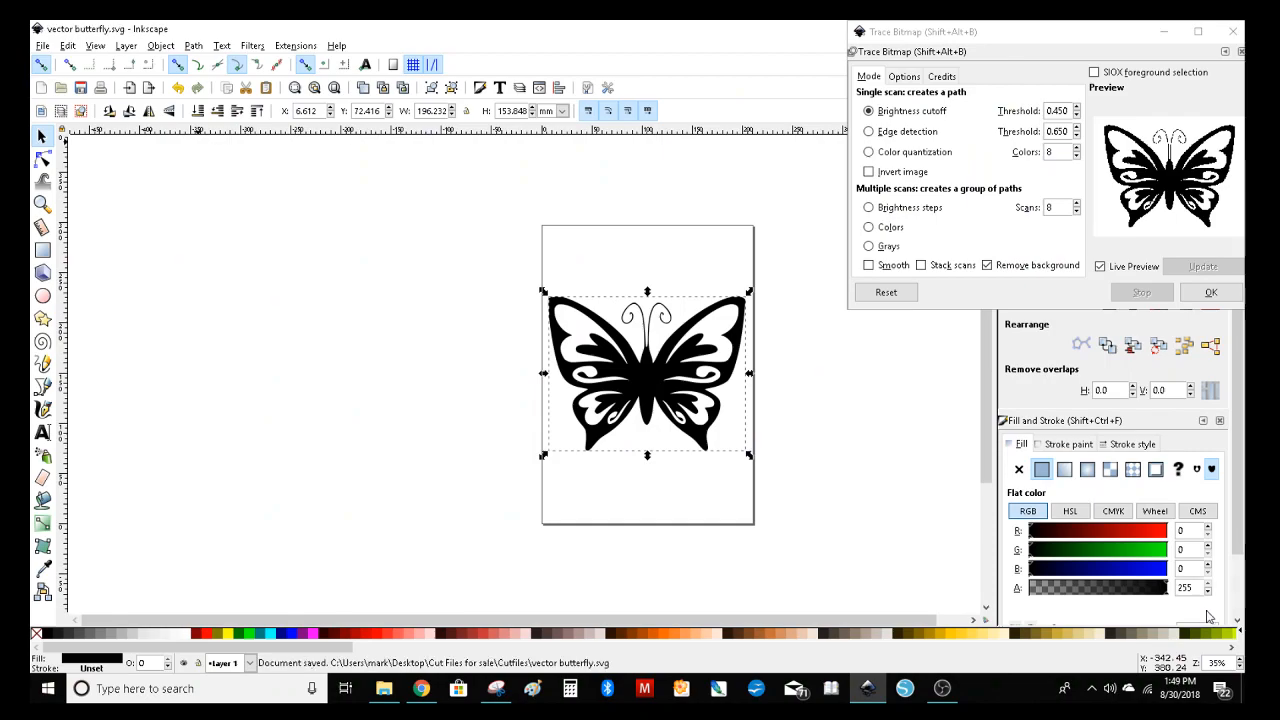
click(1241, 51)
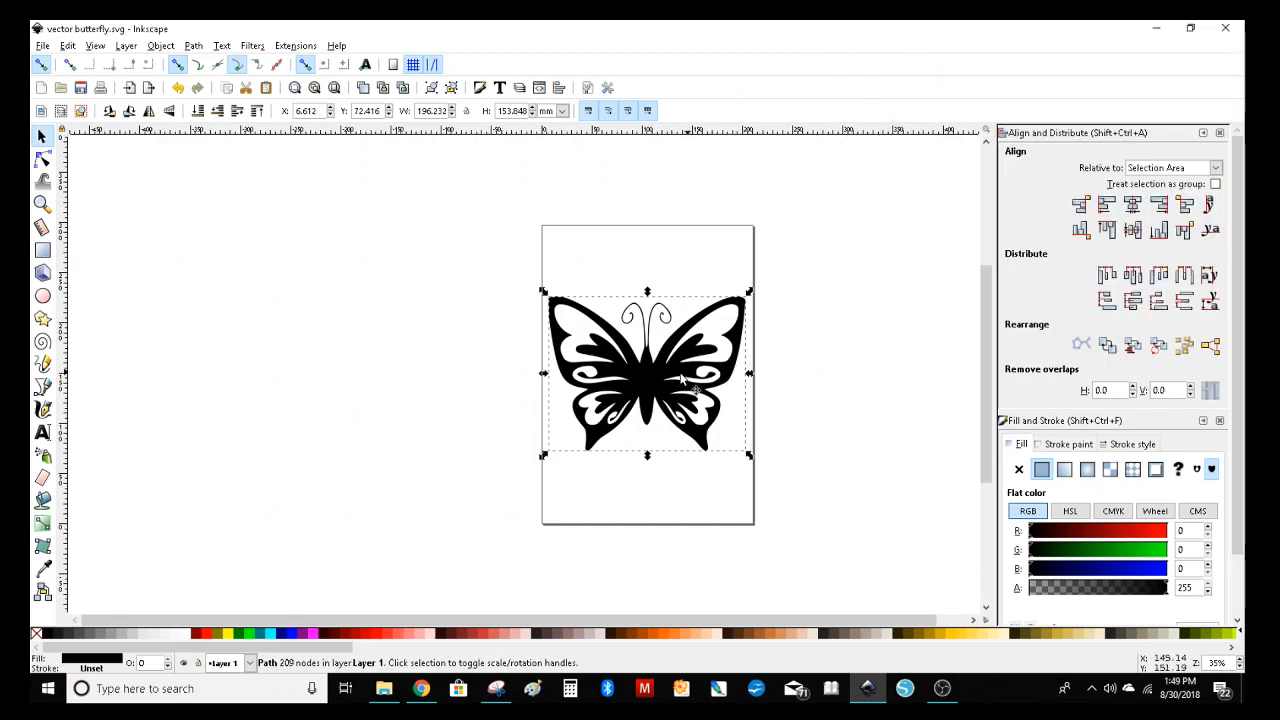